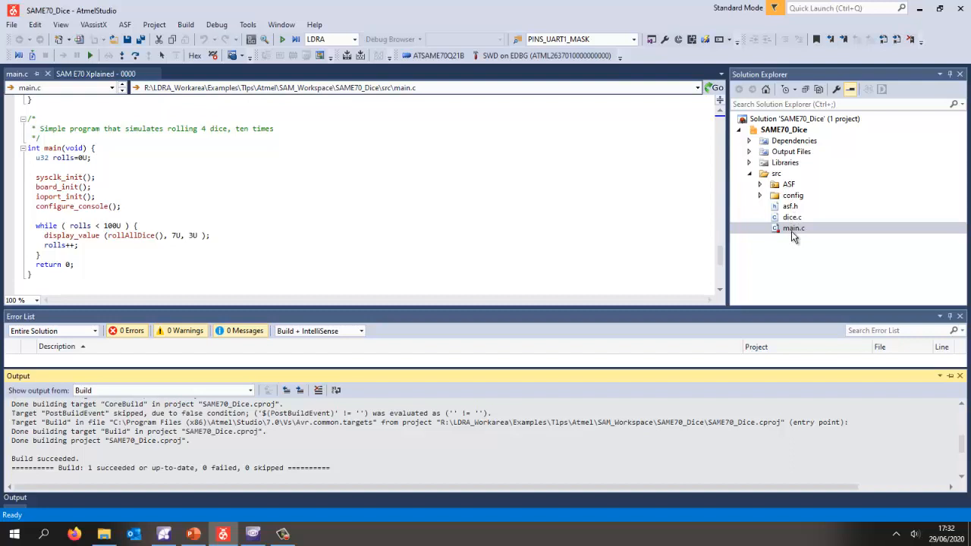
- Rebuild the SAME70_Dice solution, and run Build.bat from the project folder in File Explorer
click(185, 25)
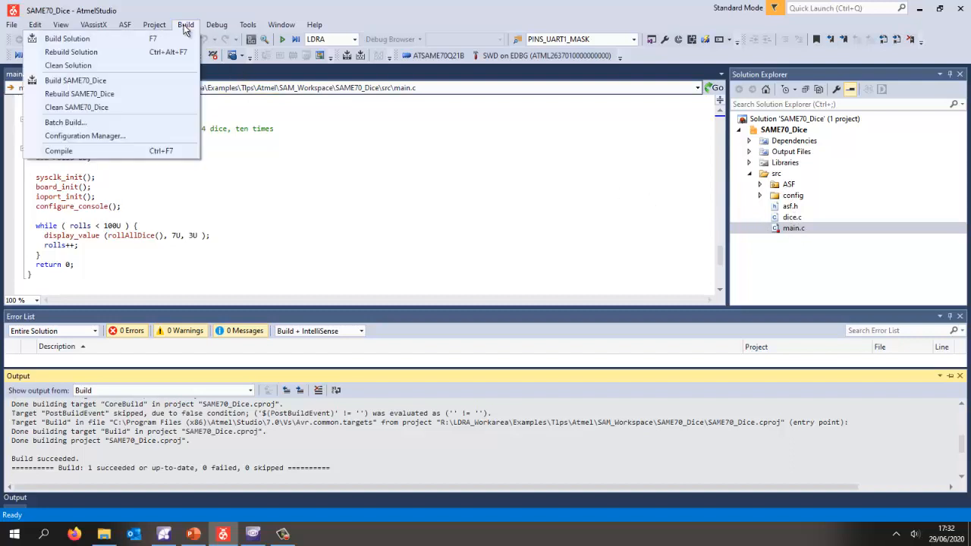
click(160, 50)
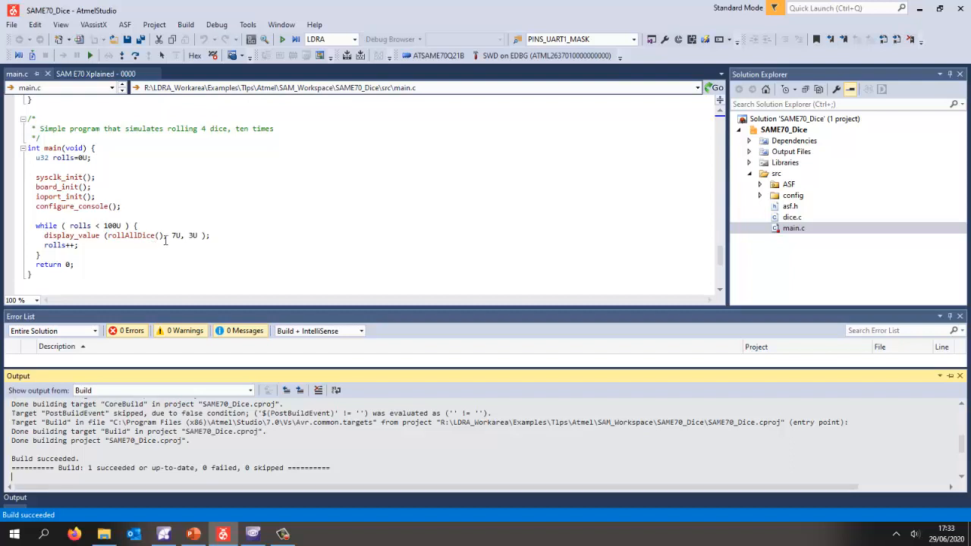
click(918, 9)
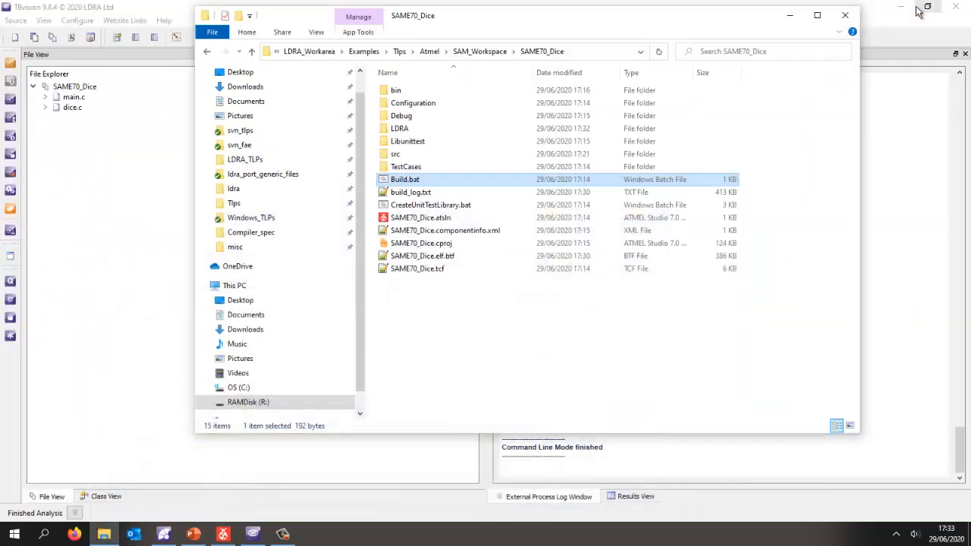
double_click(407, 180)
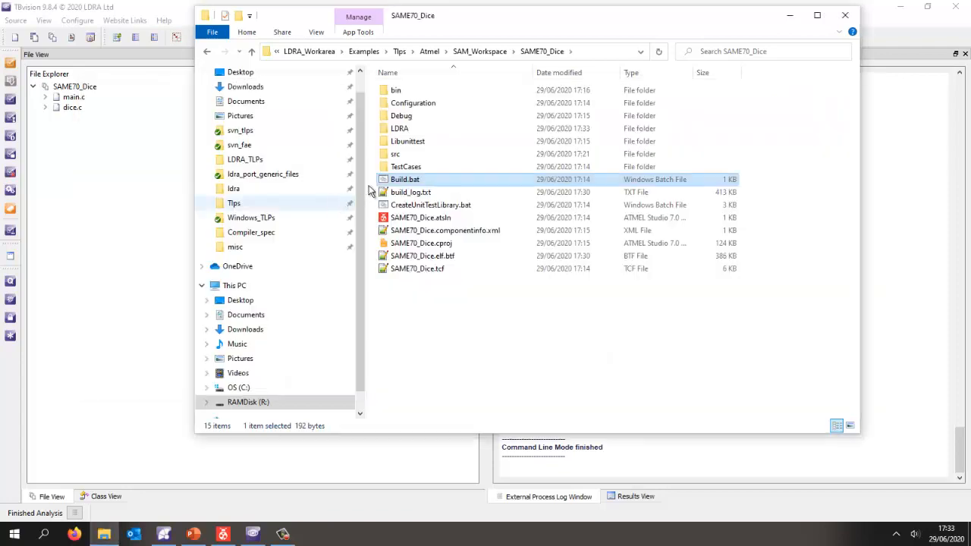
- Switch to LDRA Launcher, start Build Import and run the Build.bat build command with TBmakelogparser
click(163, 534)
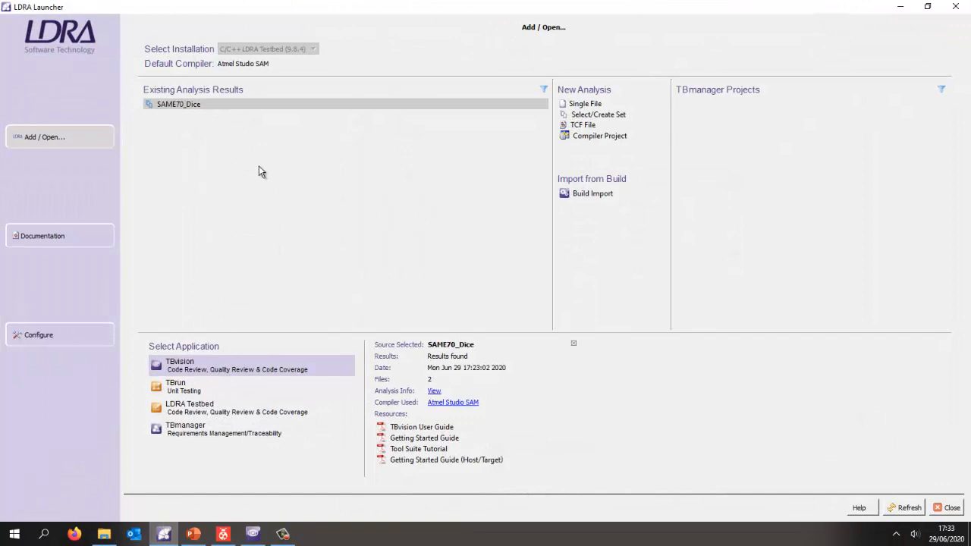
double_click(582, 196)
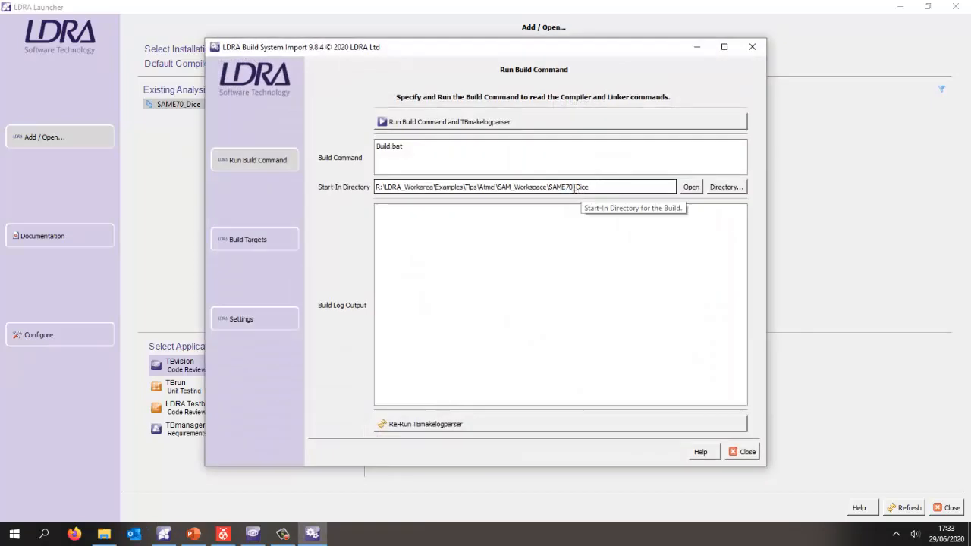
click(724, 46)
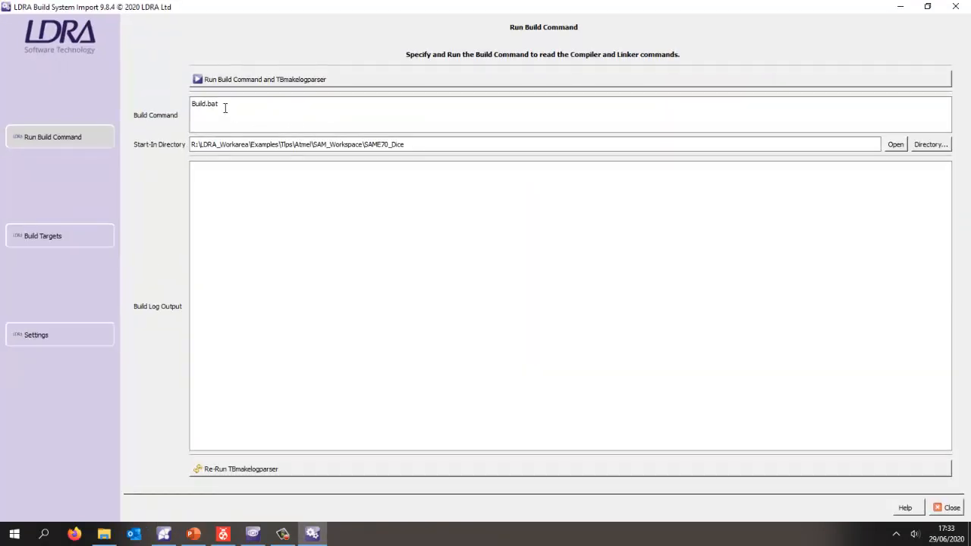
click(239, 78)
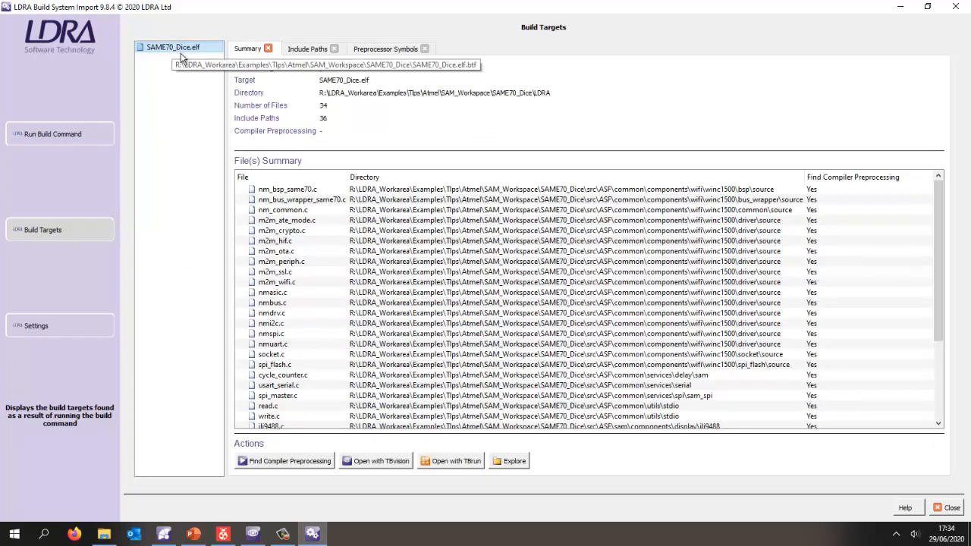
- Examine the source files, include paths and preprocessor symbols of the SAME70_Dice.elf build target
scroll(350, 220, down, 4)
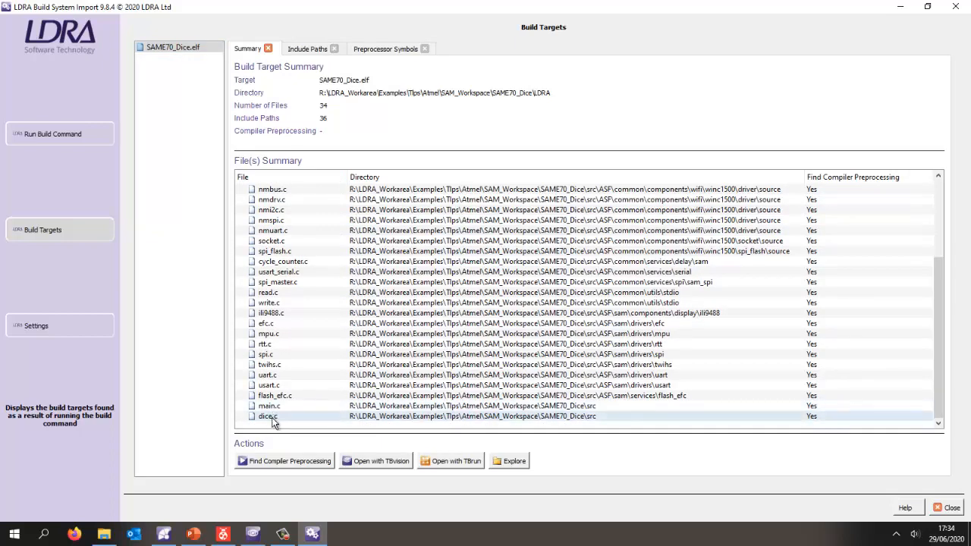
click(302, 46)
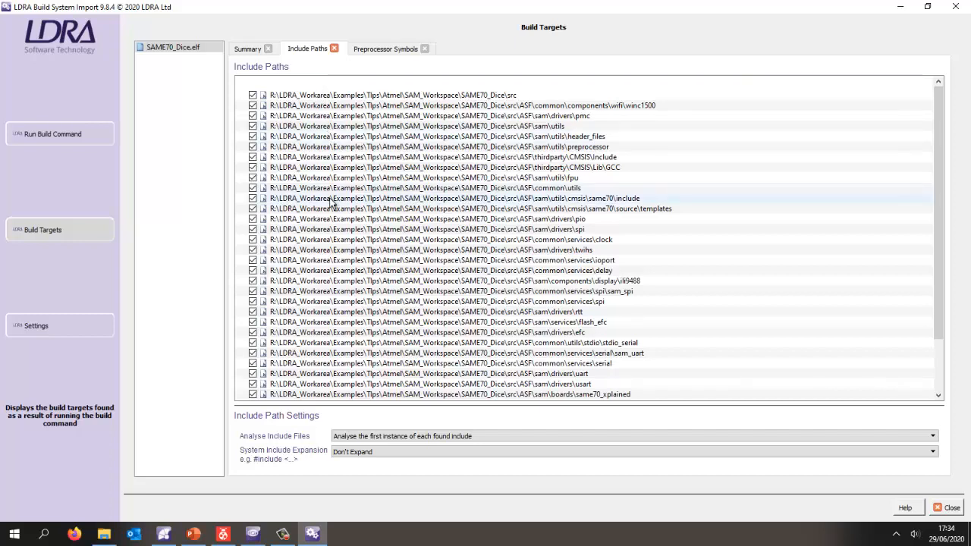
click(385, 51)
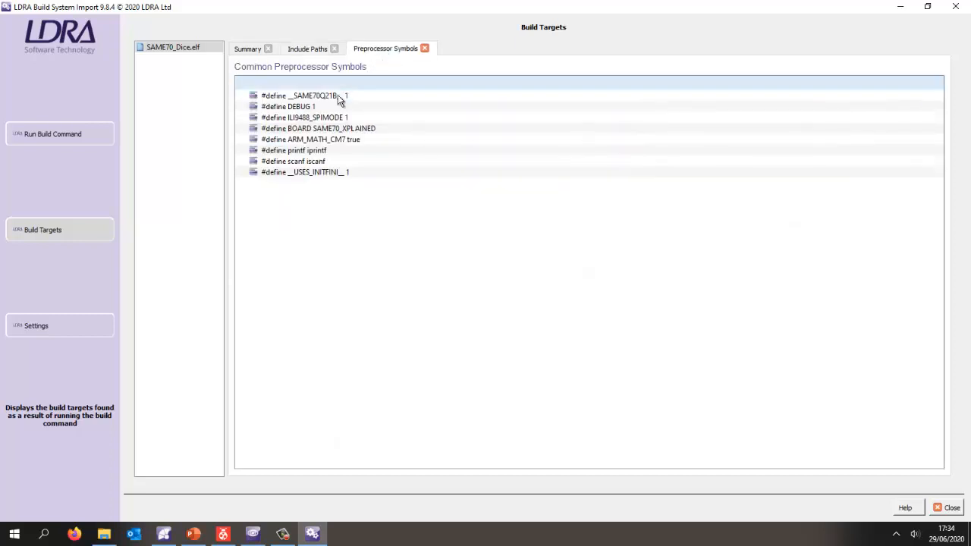
click(249, 49)
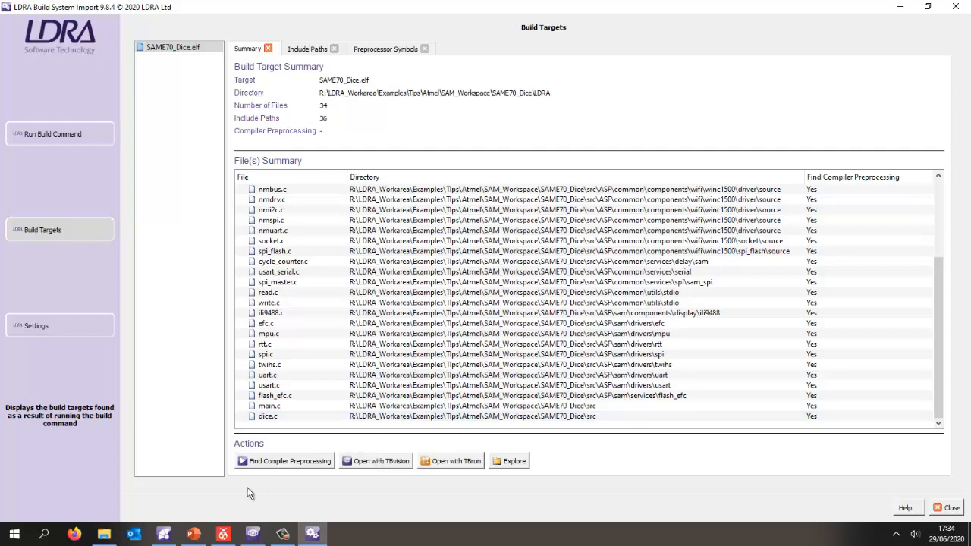
- Switch to TBvision and view the code review for the SAME70_Dice set, widening the results area
click(253, 534)
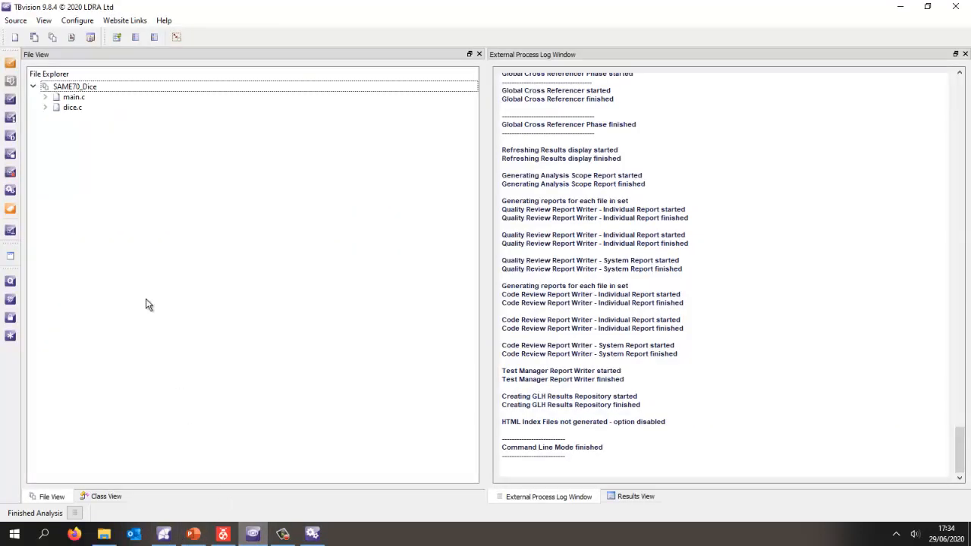
right_click(81, 89)
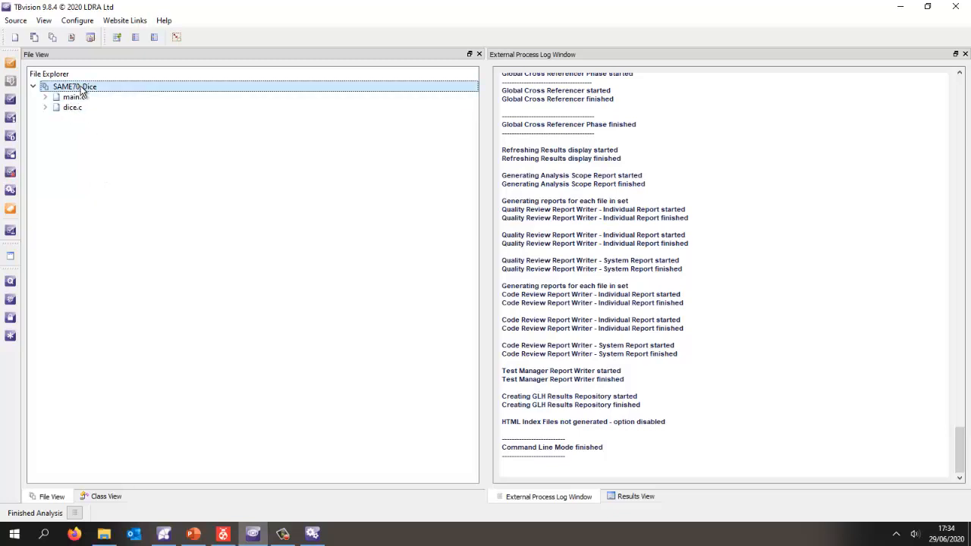
mouse_move(201, 215)
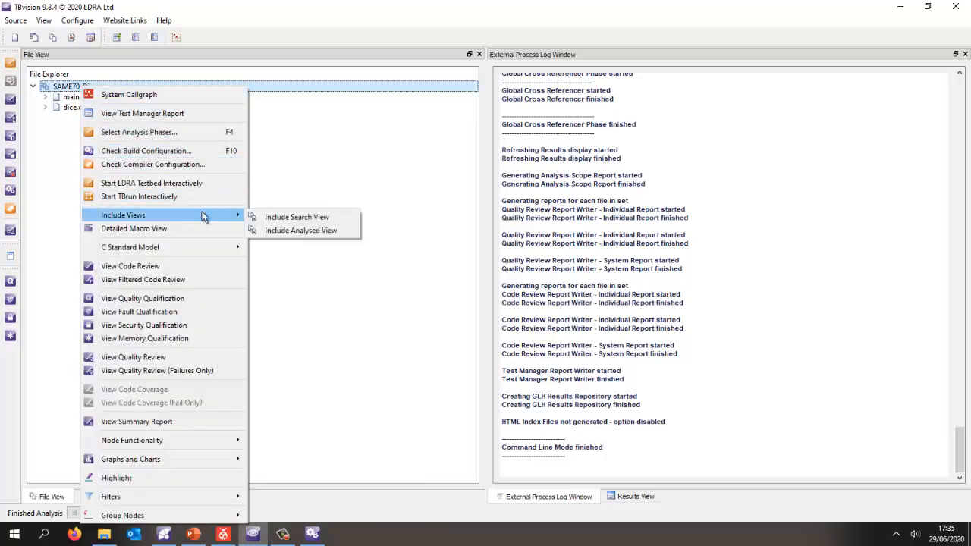
click(179, 267)
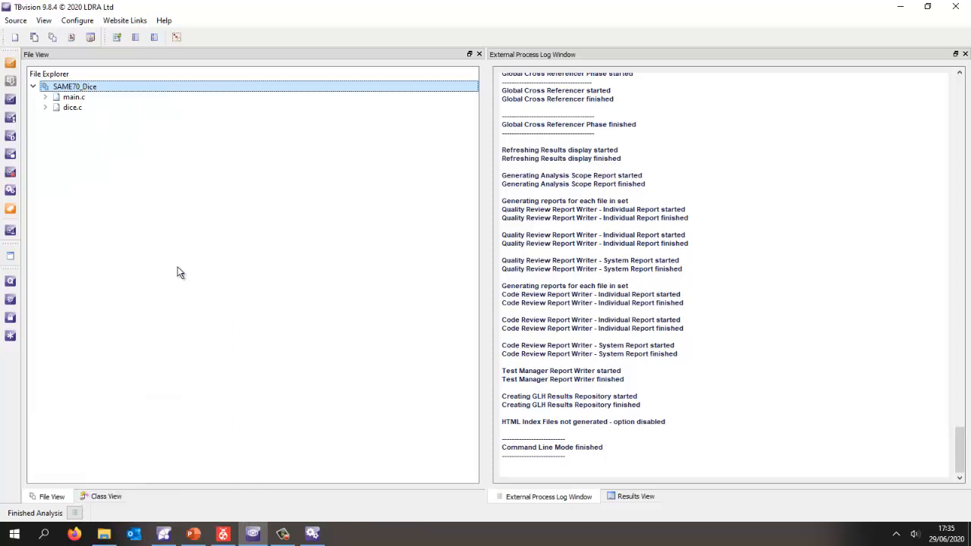
click(635, 497)
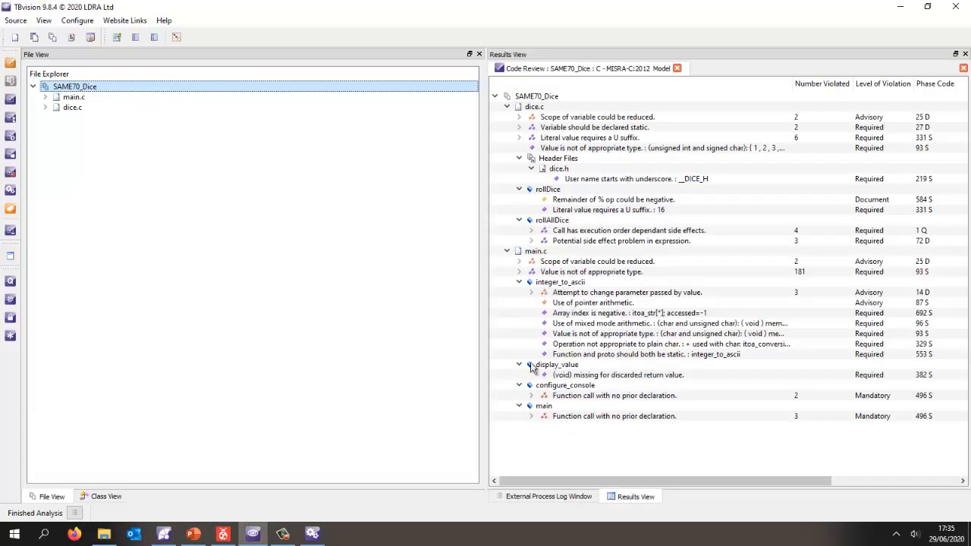
drag(485, 296, 233, 293)
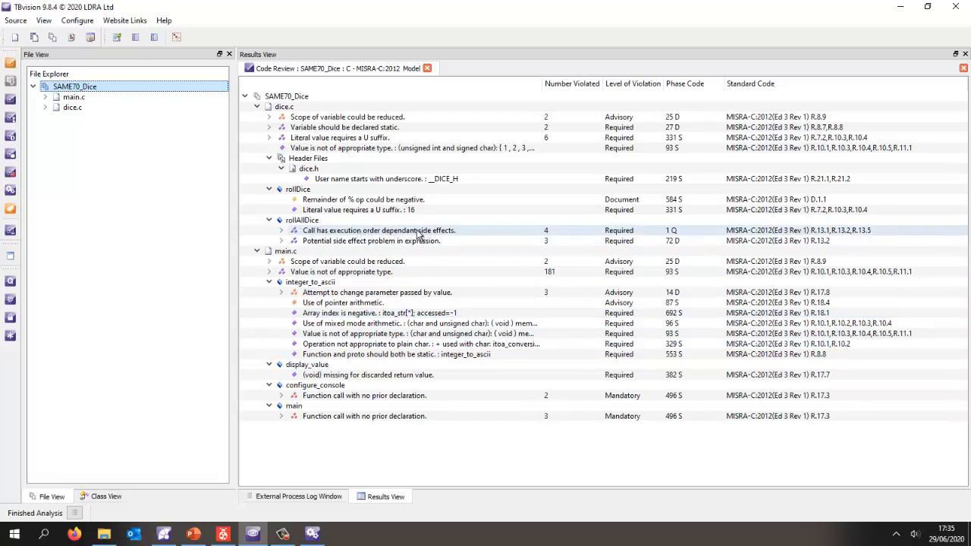
- Inspect the source of rollAllDice's first execution-order side-effect violation, highlight the rollDice calls in dice.c, and close the file
click(282, 230)
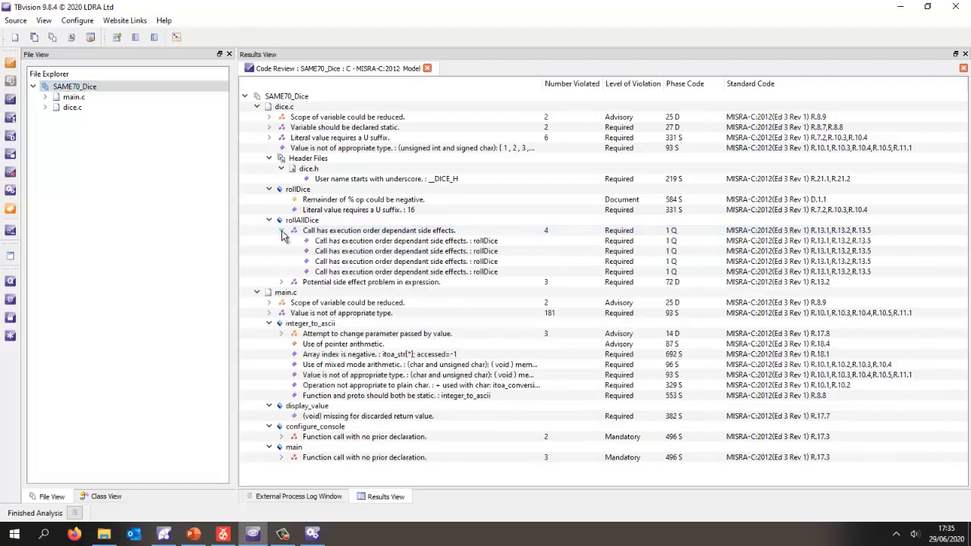
double_click(354, 241)
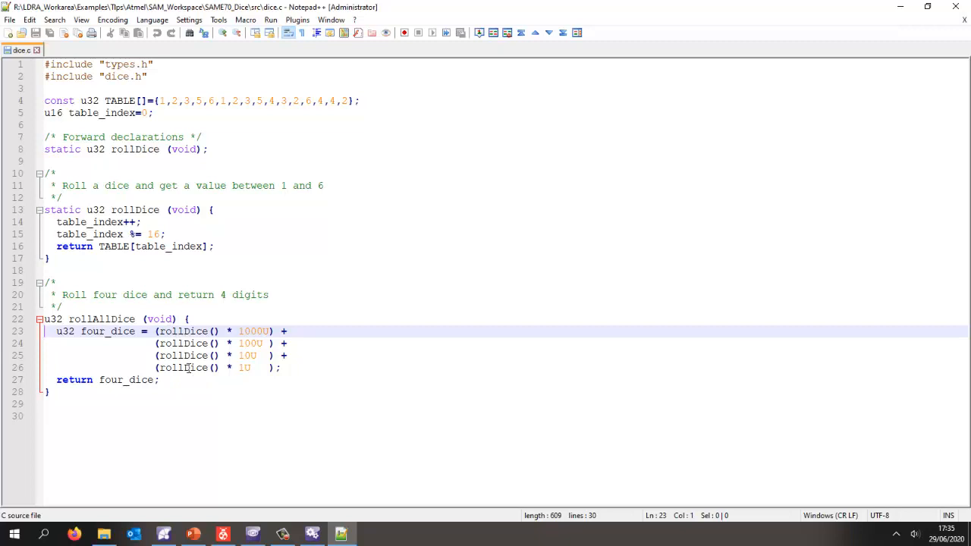
double_click(179, 355)
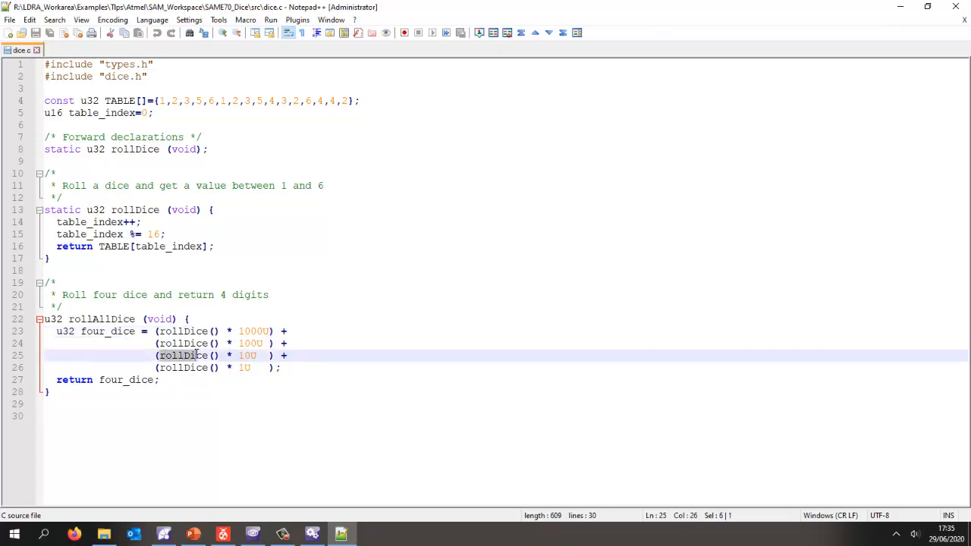
double_click(181, 368)
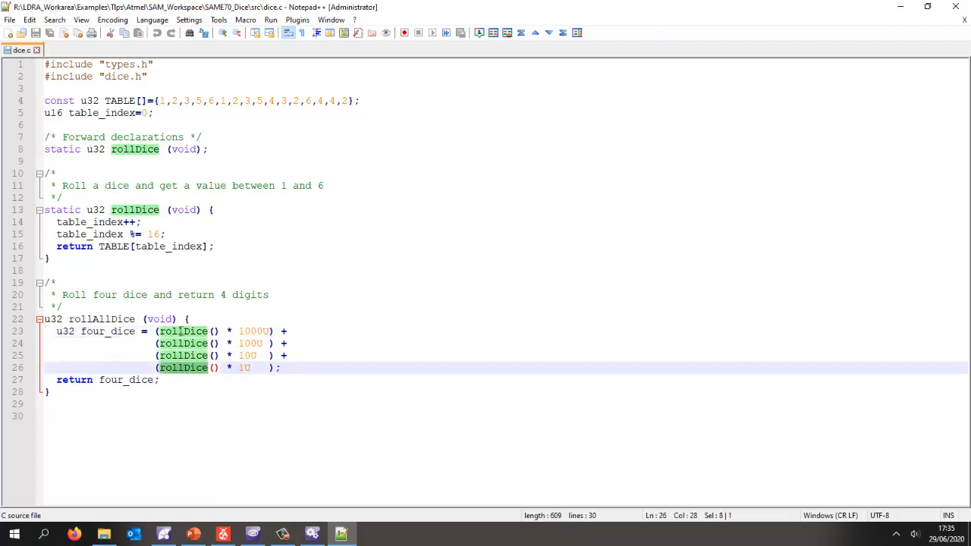
double_click(182, 332)
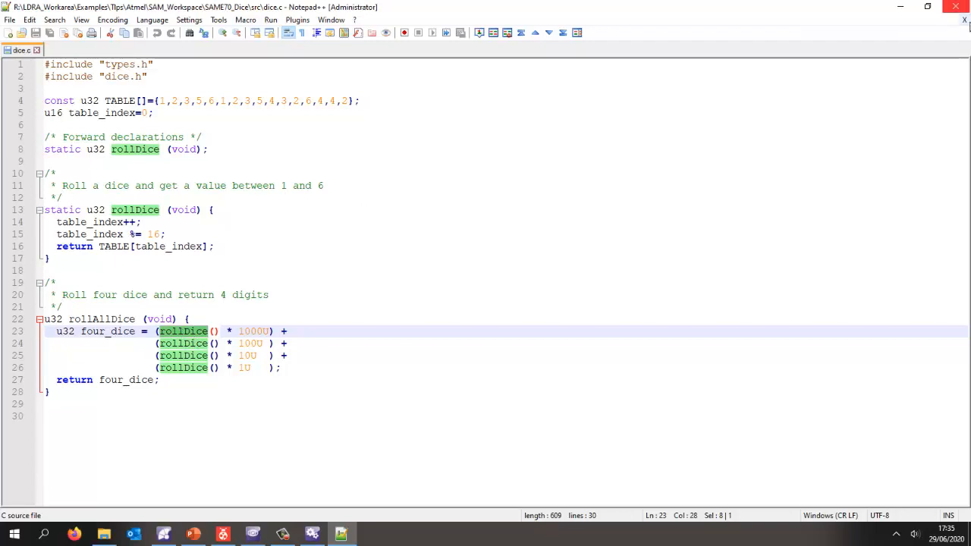
click(965, 19)
click(956, 6)
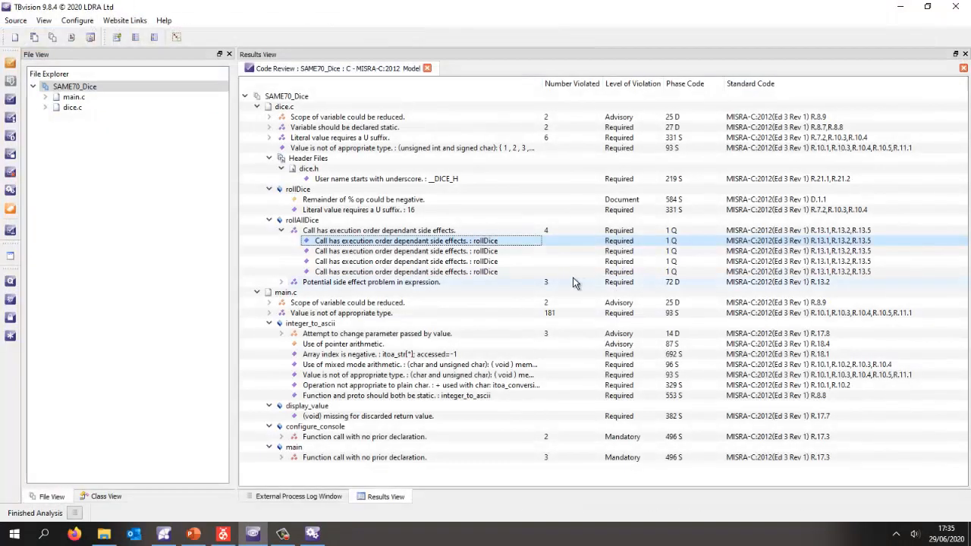
- Open the system callgraph for SAME70_Dice and examine the ioport_init and memcpy nodes
click(88, 86)
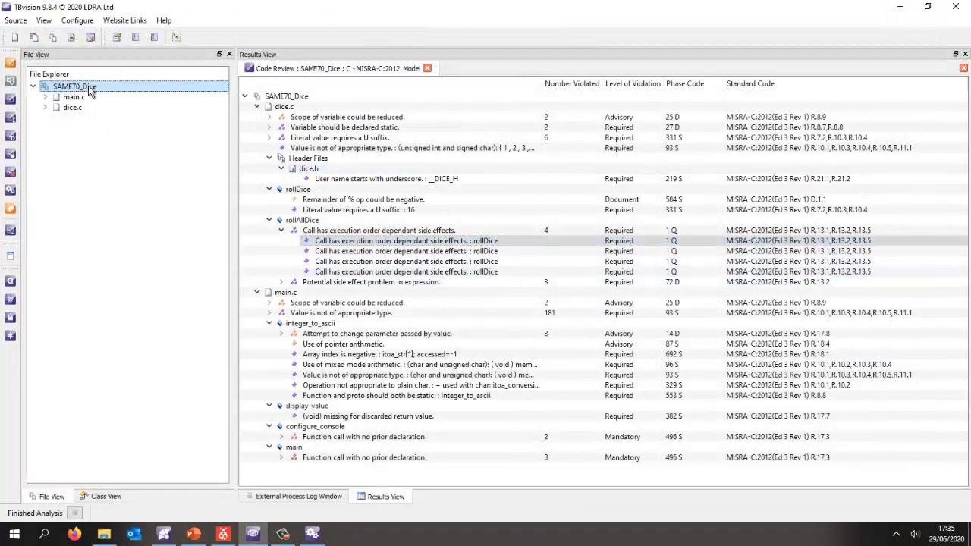
right_click(89, 87)
click(141, 95)
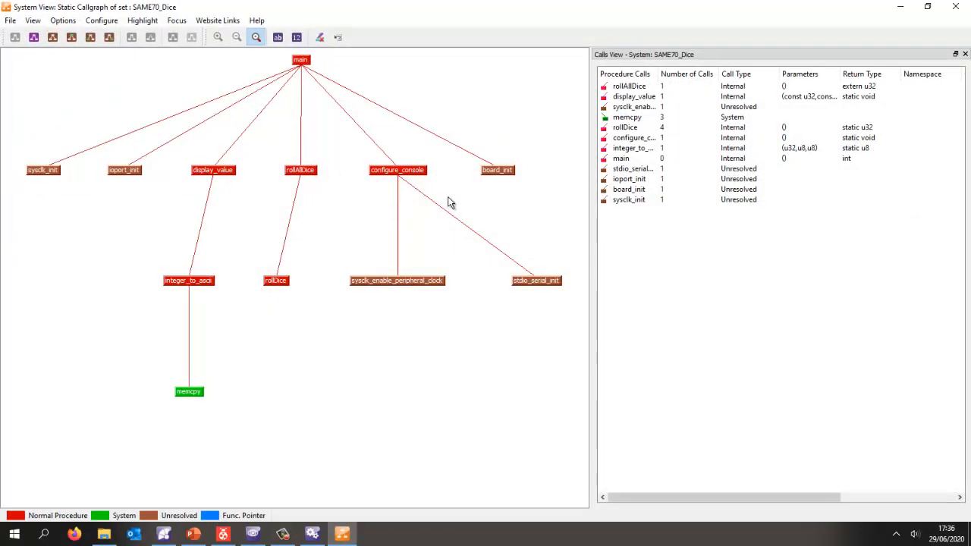
mouse_move(123, 175)
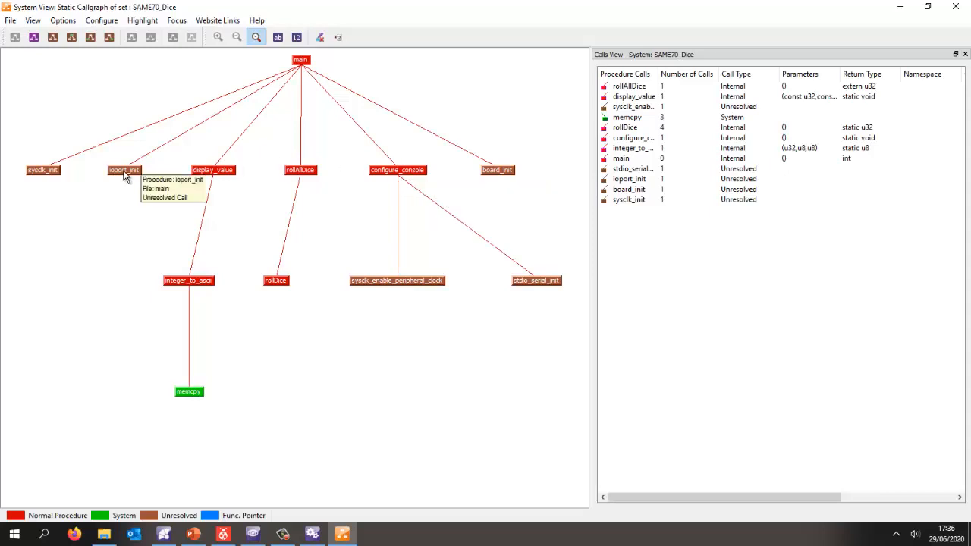
mouse_move(191, 399)
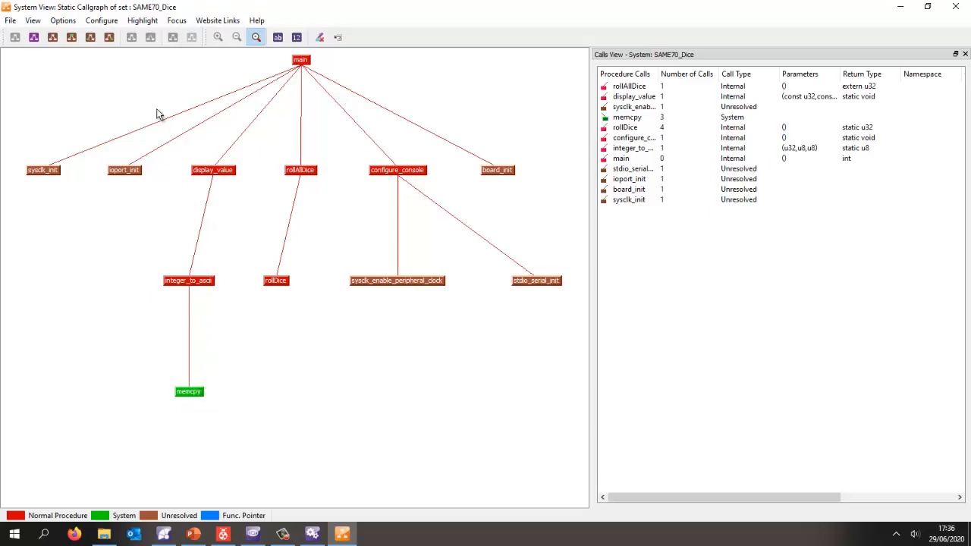
- Show the maintainability metrics on the callgraph and sort the procedures by descending cyclomatic complexity
click(90, 38)
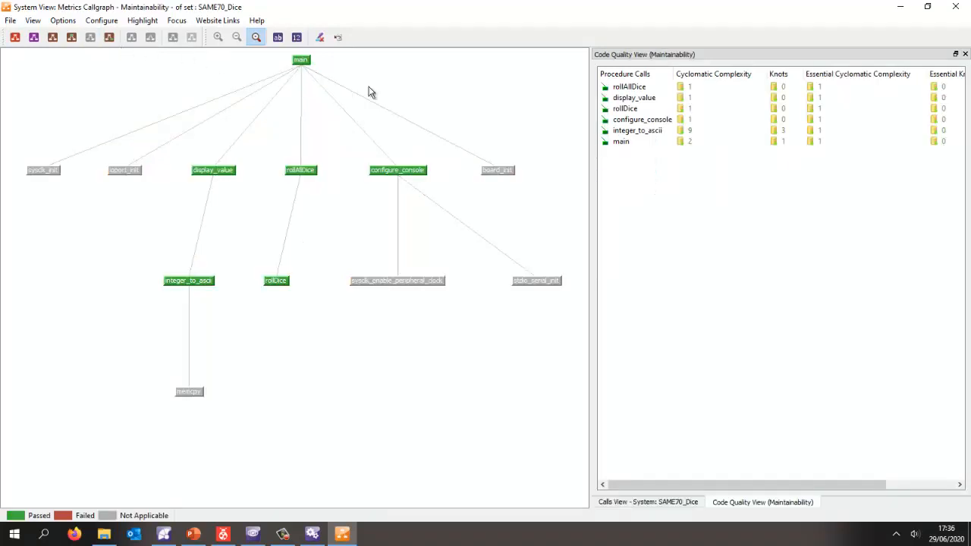
click(704, 73)
click(701, 78)
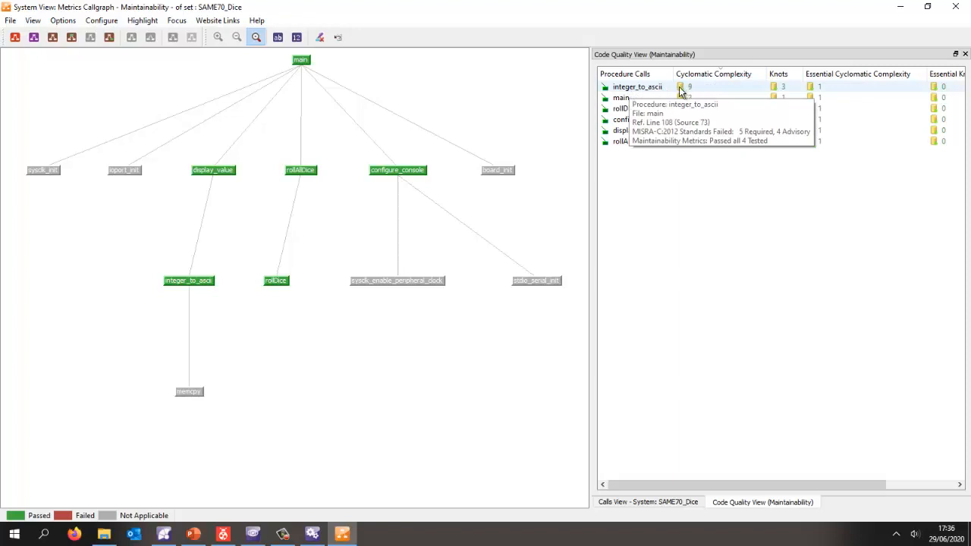
- Open the flowgraph of integer_to_ascii and inspect the source behind nodes 5 and 6 and the loop from node 18 to 13
right_click(646, 91)
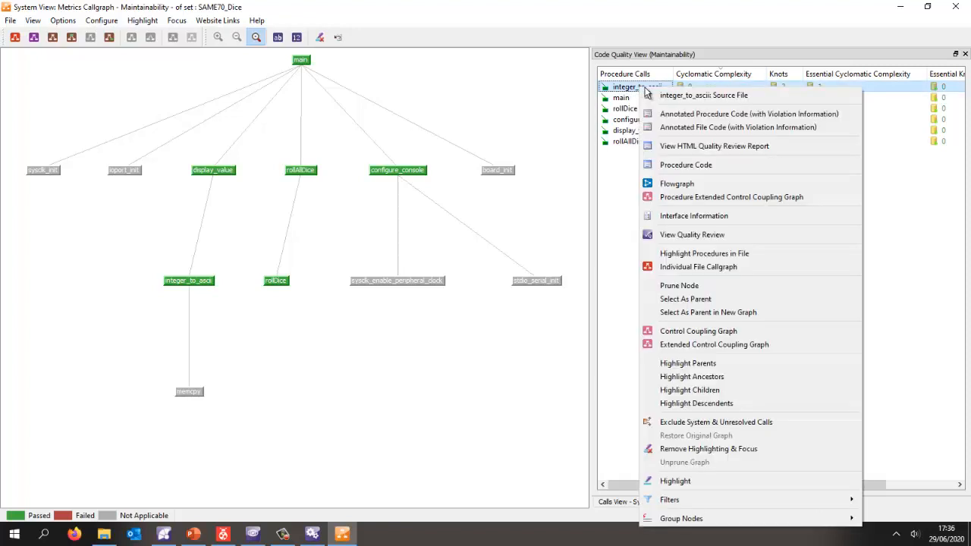
click(683, 183)
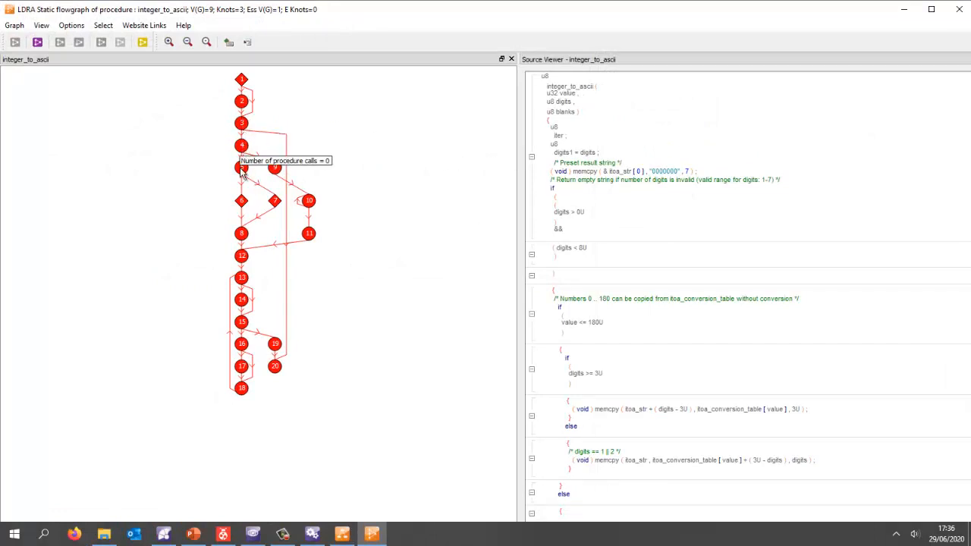
click(241, 171)
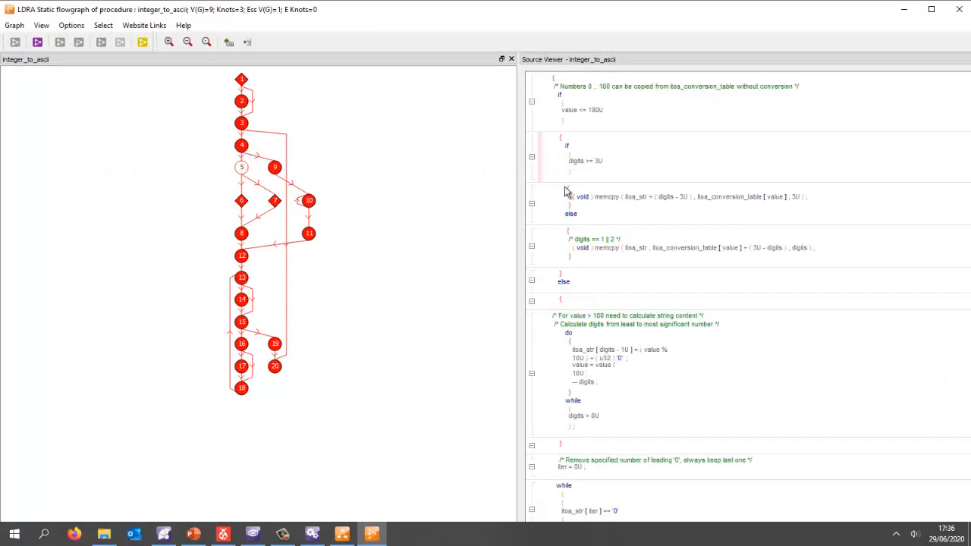
click(594, 209)
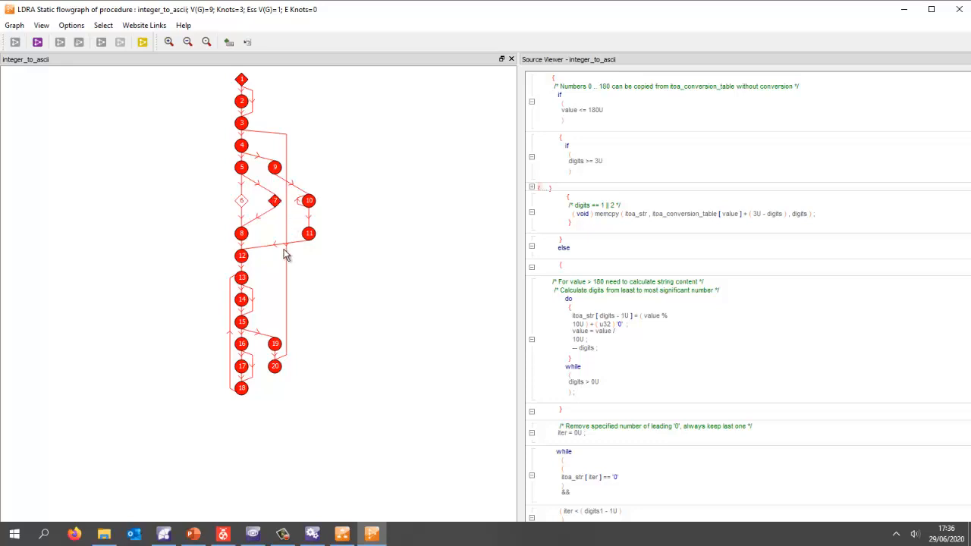
click(232, 310)
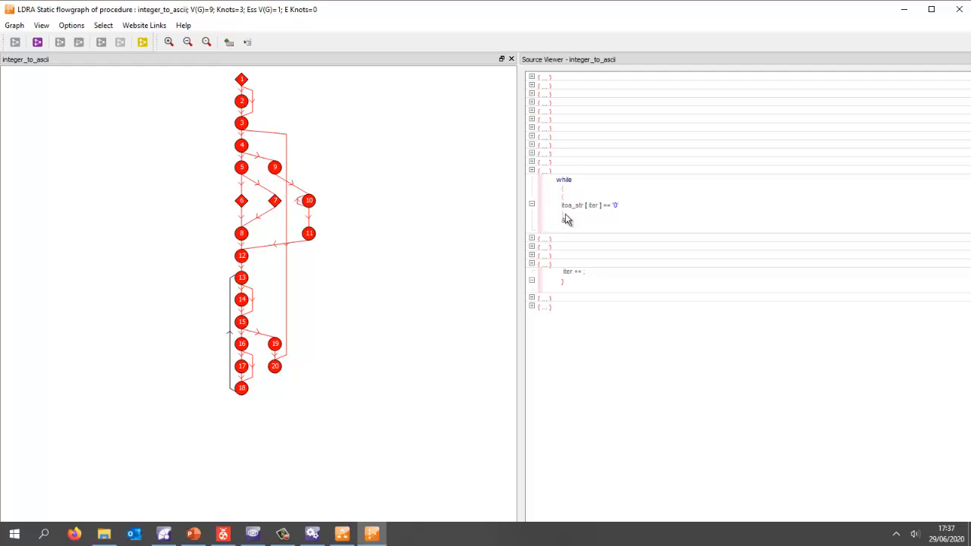
- Close the flowgraph and callgraph, run the dynamic coverage analysis on SAME70_Dice, and show the external process log
click(964, 11)
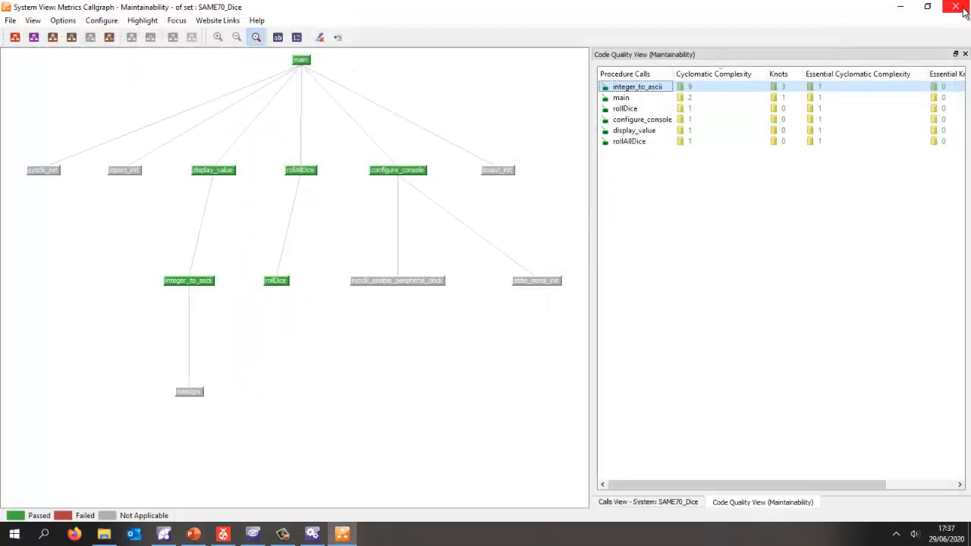
click(963, 10)
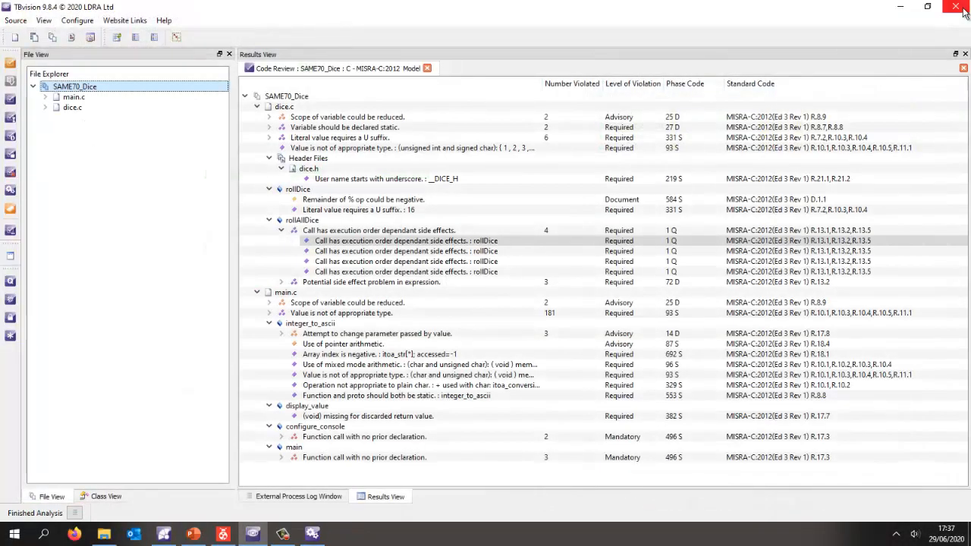
click(11, 139)
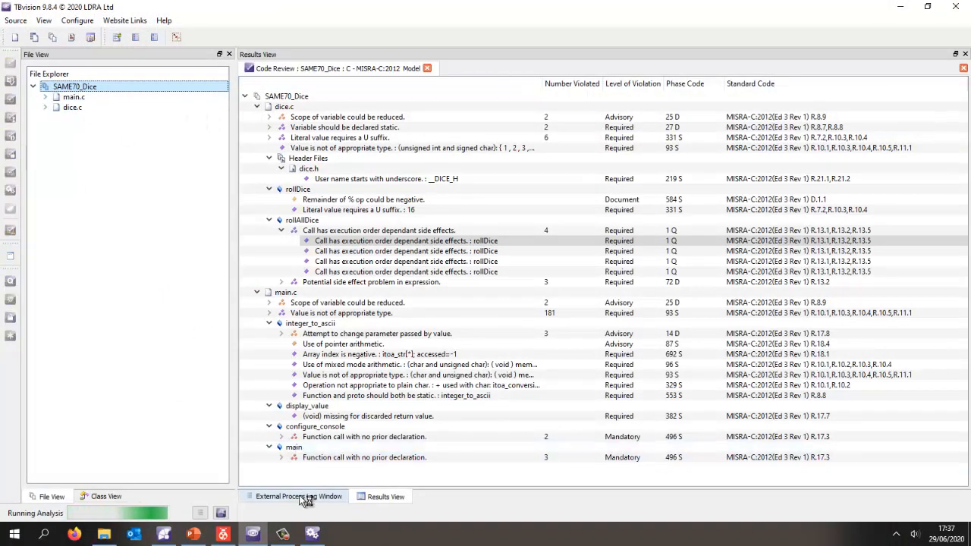
click(303, 497)
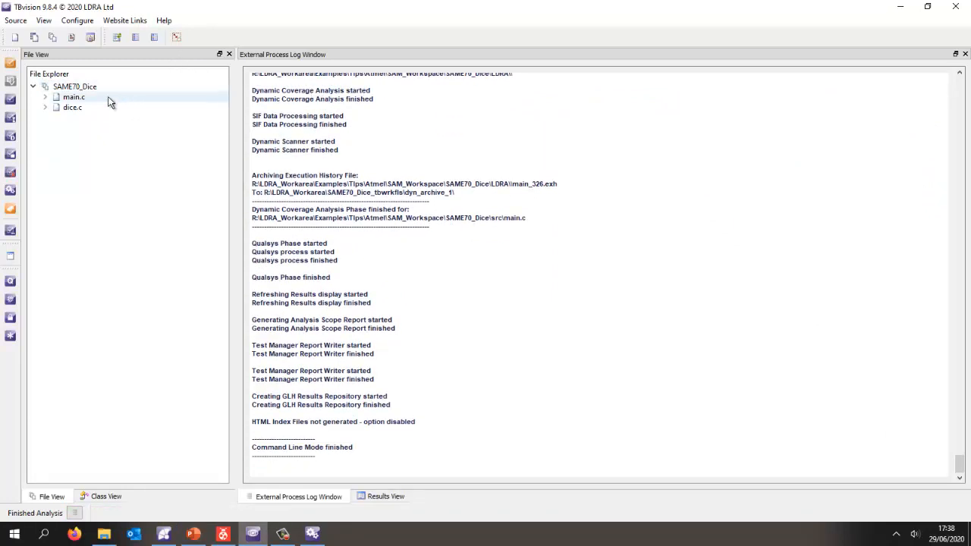
- Open the SAME70_Dice system callgraph with pass/fail coverage, sort the procedures by ascending statement coverage, and check integer_to_ascii
right_click(75, 86)
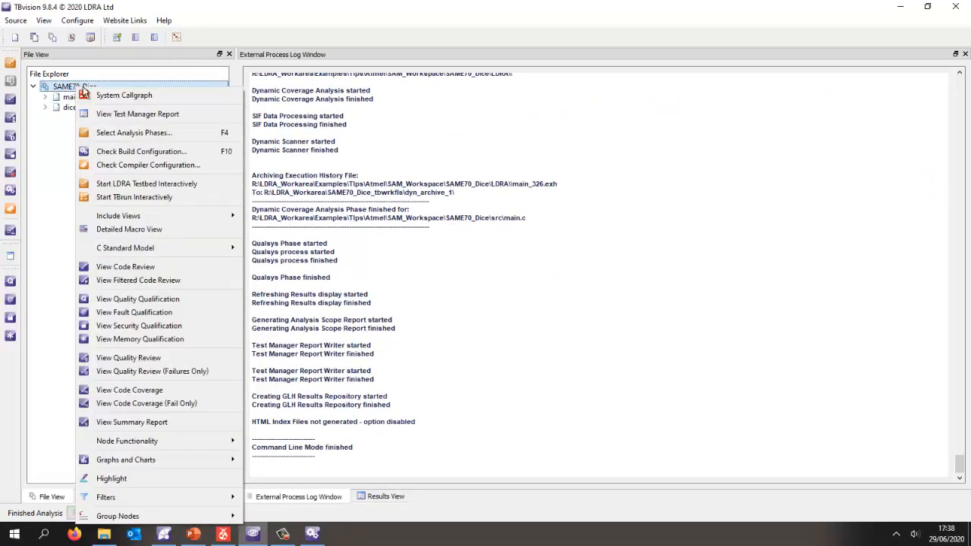
click(131, 94)
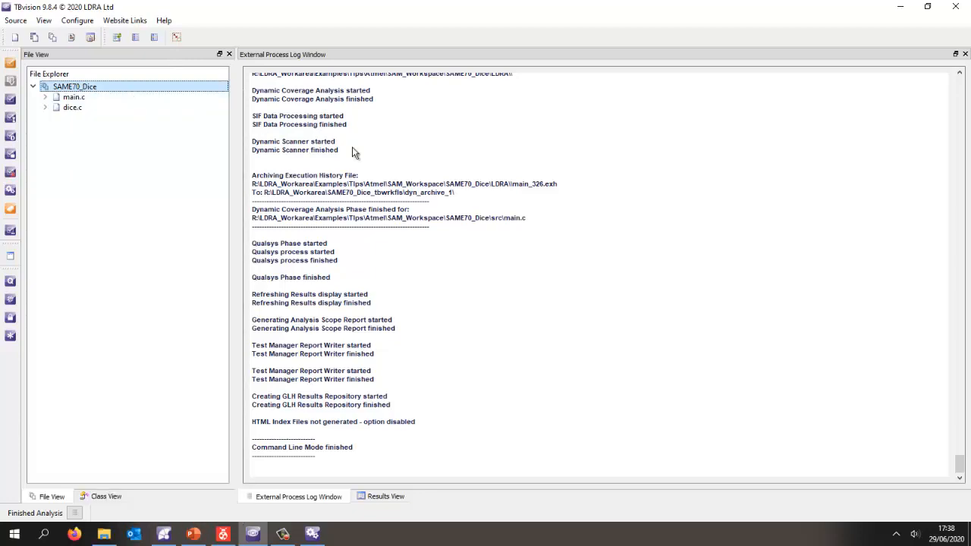
click(131, 38)
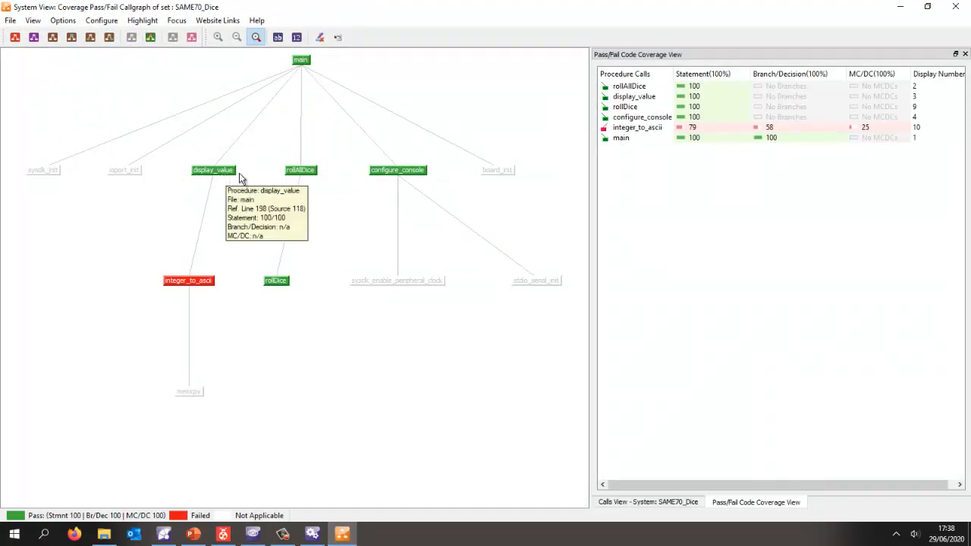
mouse_move(298, 174)
mouse_move(400, 177)
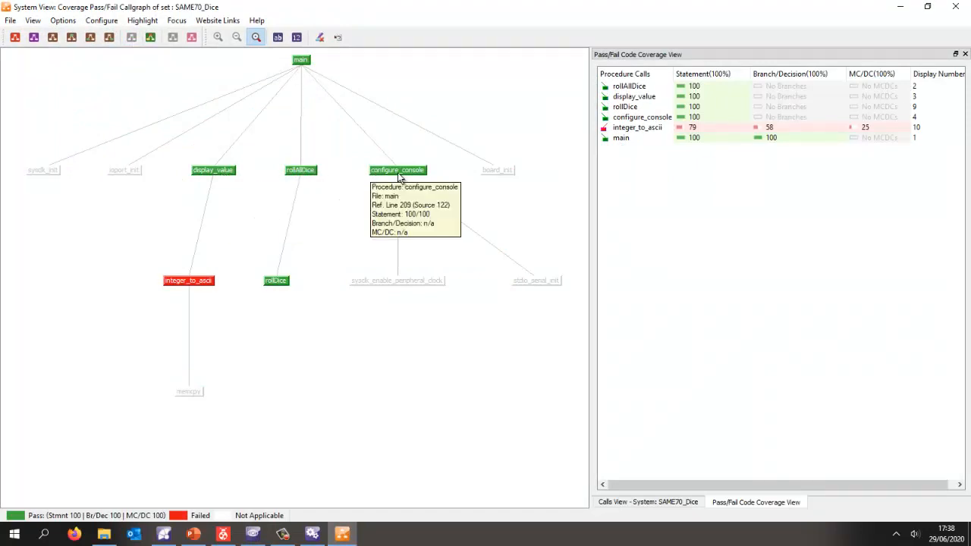
click(687, 73)
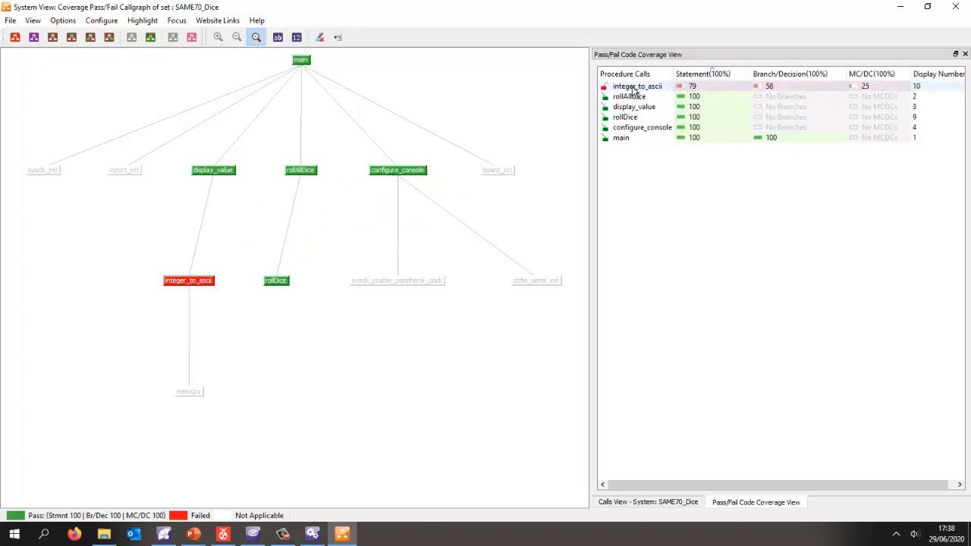
mouse_move(661, 91)
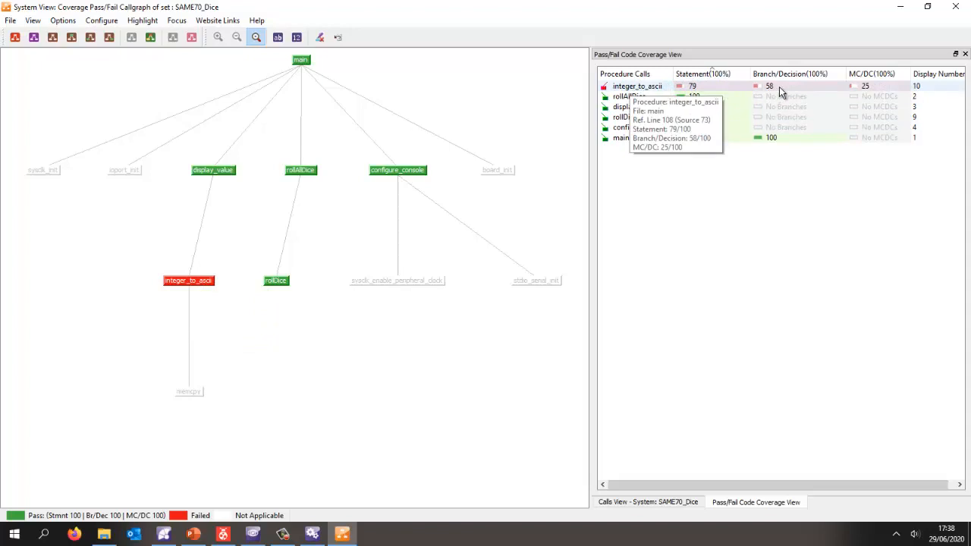
- Open the pass/fail flowgraph of integer_to_ascii, inspect the source behind node 5, and close both graph windows
right_click(634, 90)
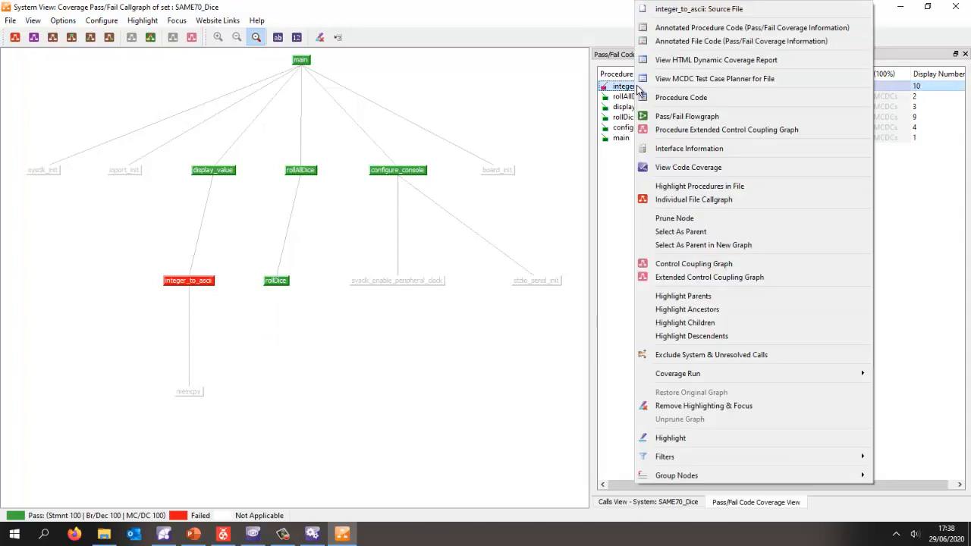
click(673, 119)
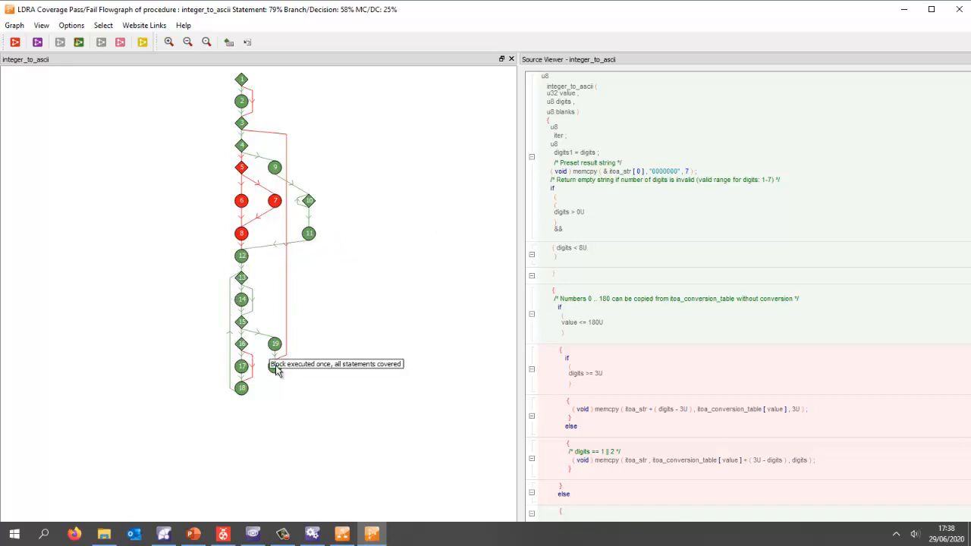
click(242, 166)
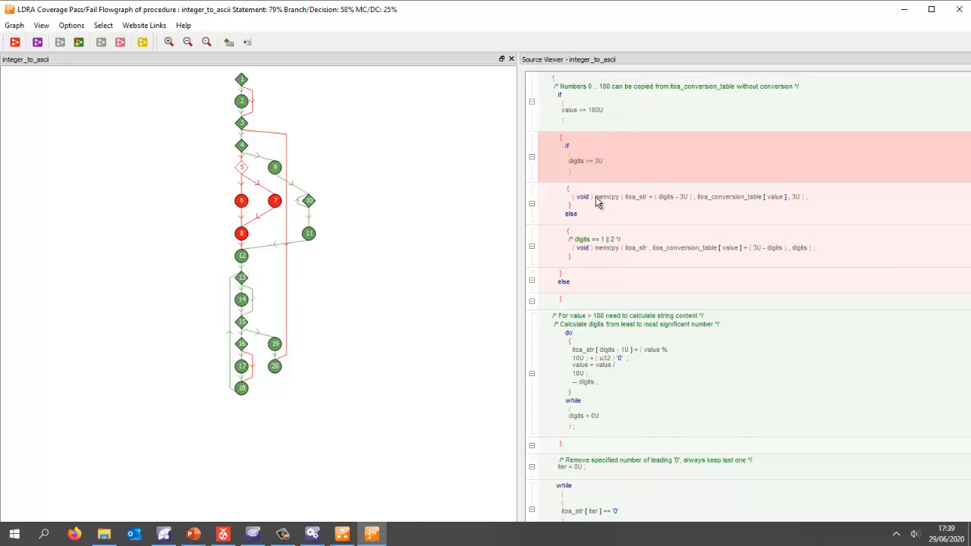
click(959, 9)
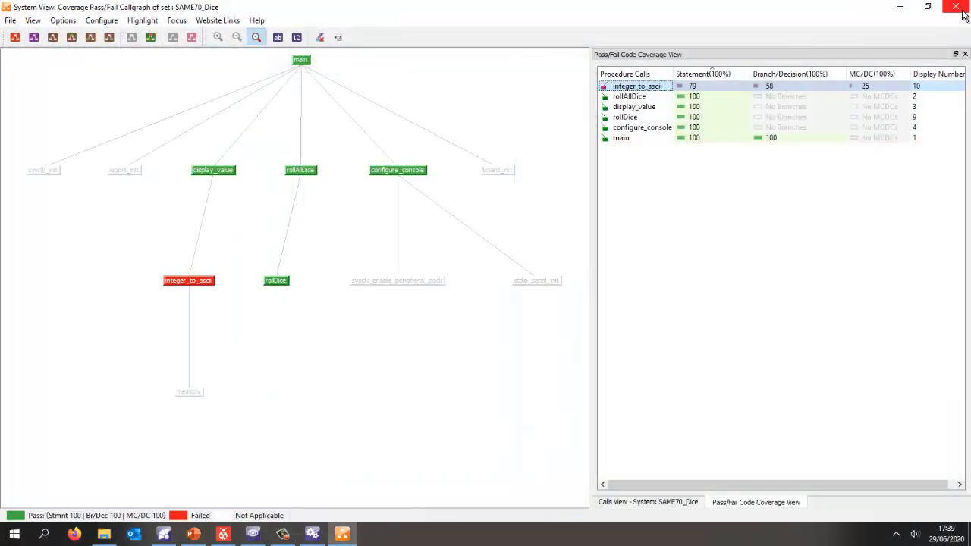
click(957, 9)
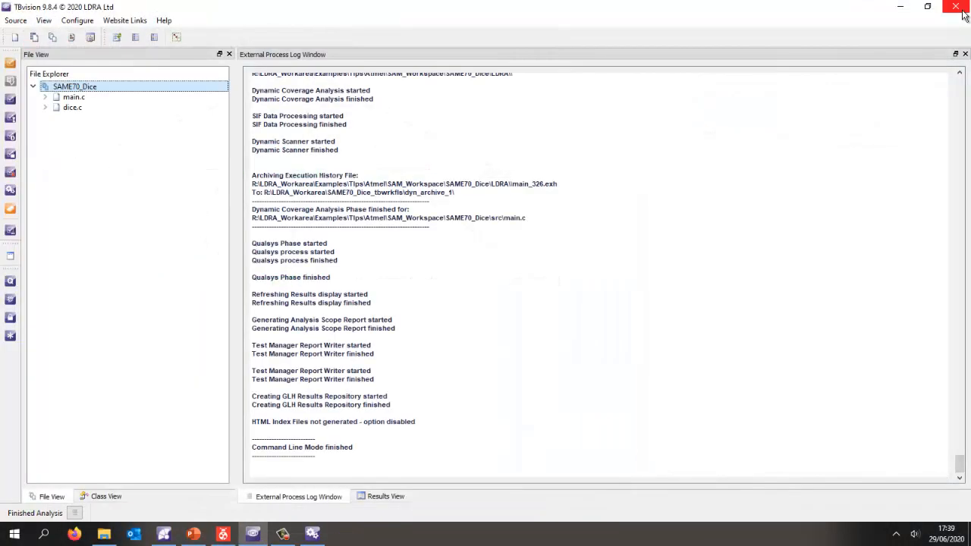
- Start TBrun for SAME70_Dice and create a new sequence from wb_integer_to_ascii.tcf in the TestCases folder
right_click(80, 92)
click(154, 200)
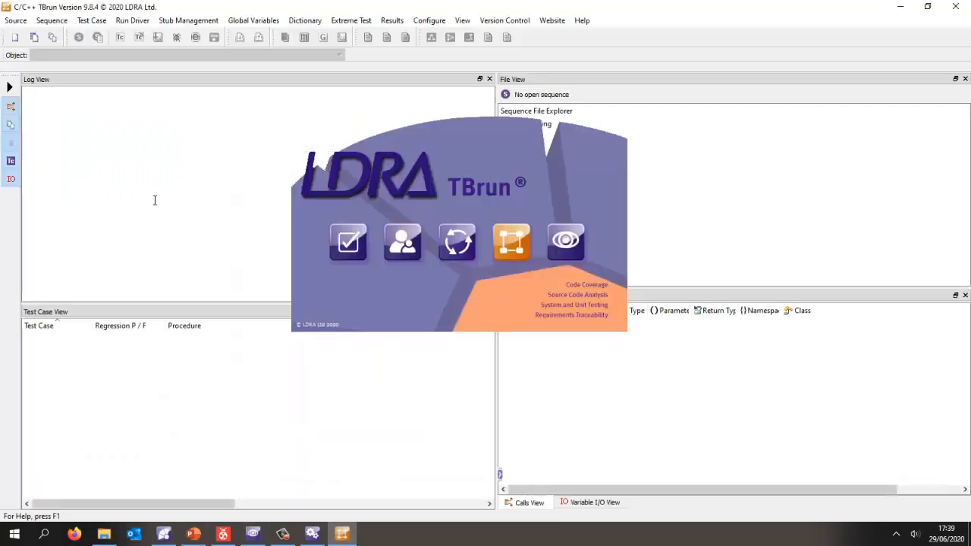
click(88, 20)
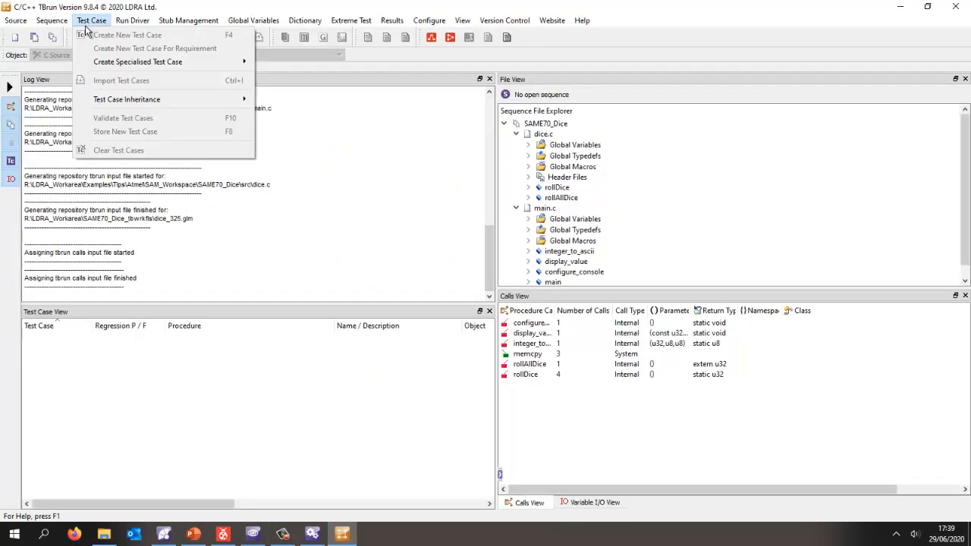
mouse_move(65, 22)
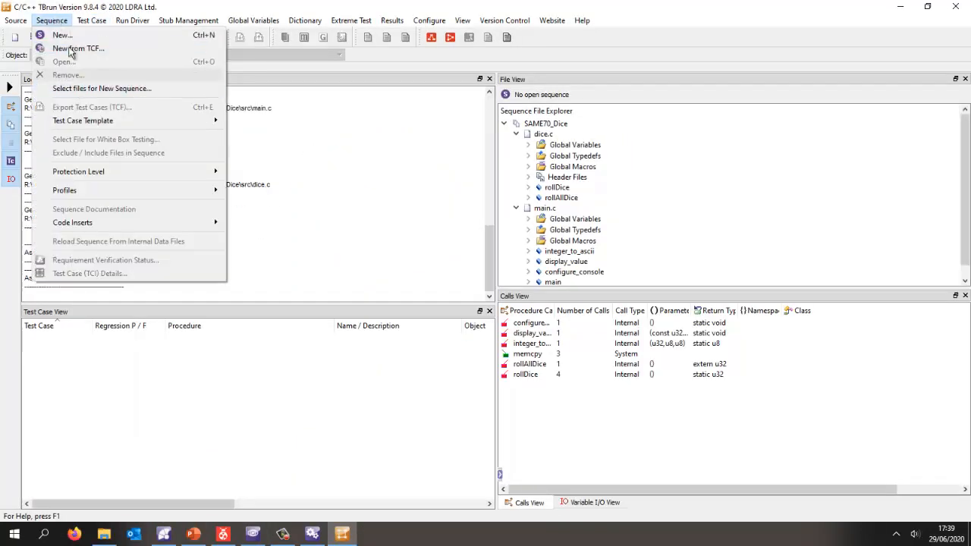
click(69, 48)
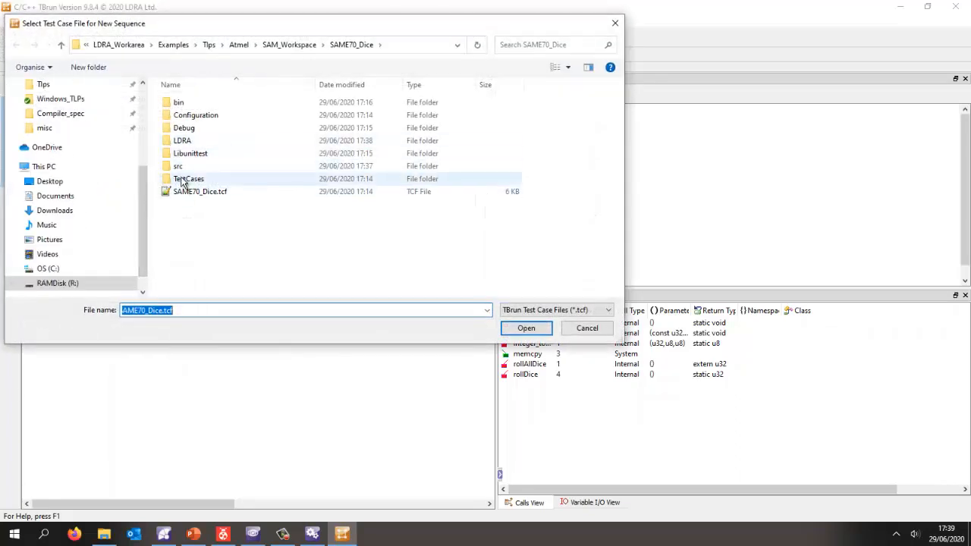
double_click(184, 178)
double_click(189, 166)
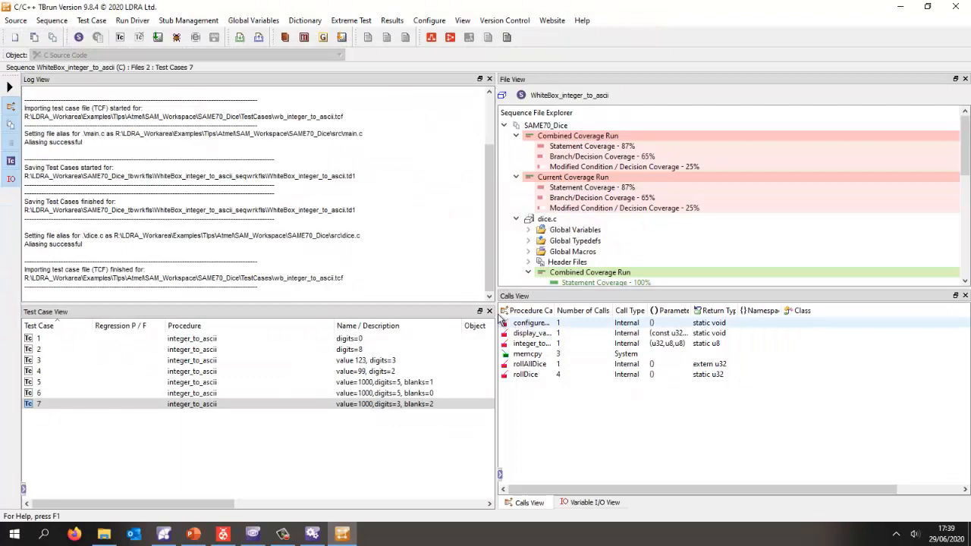
- Run the WhiteBox_integer_to_ascii test cases on the target and view the input and output variables of test case 3
click(157, 37)
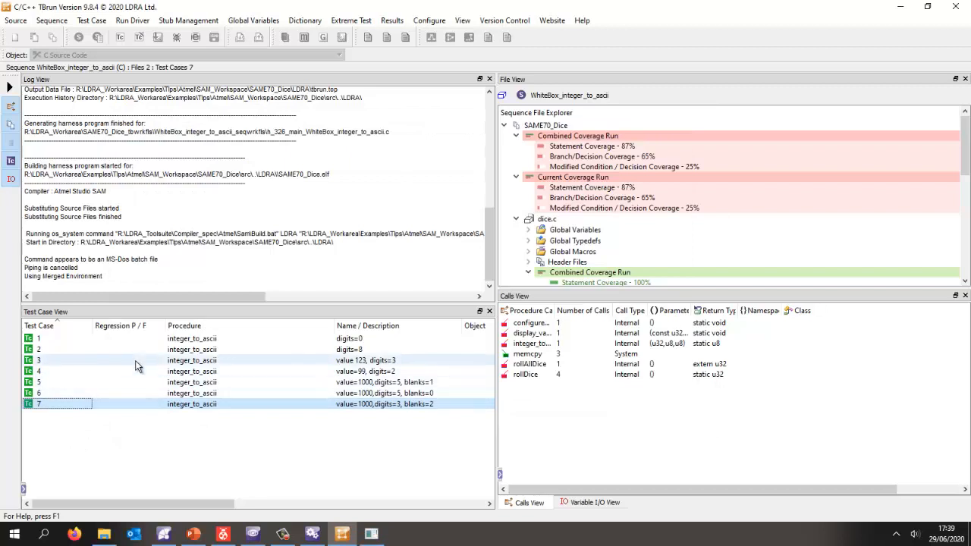
click(190, 365)
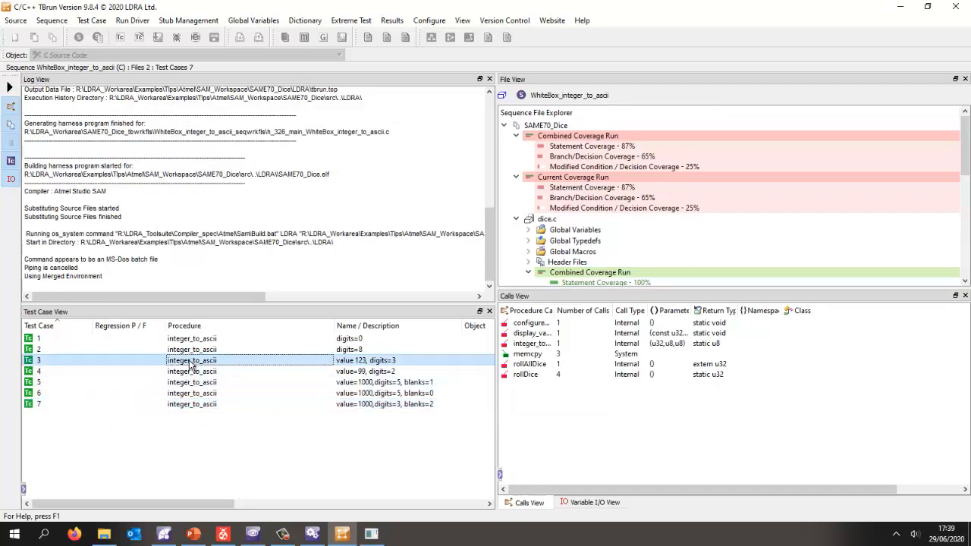
click(595, 501)
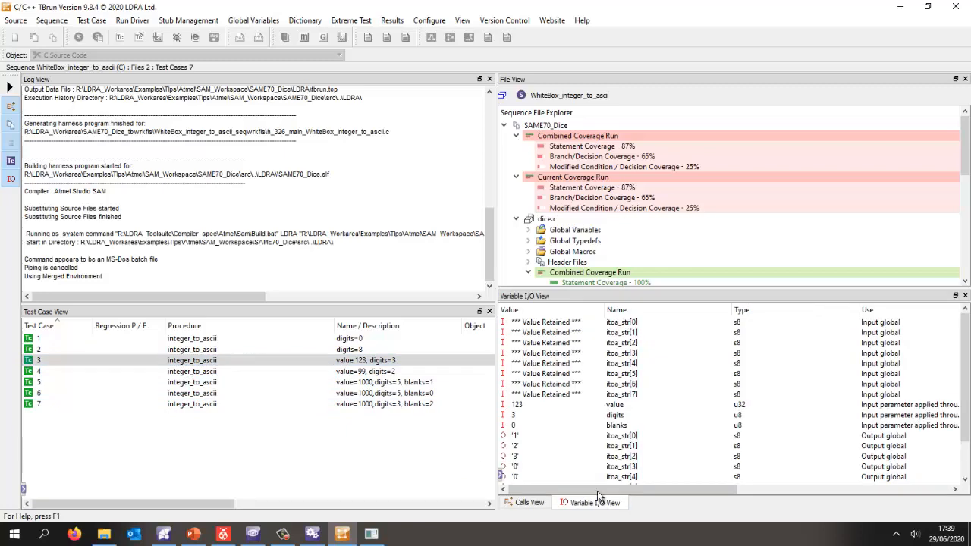
scroll(546, 403, down, 2)
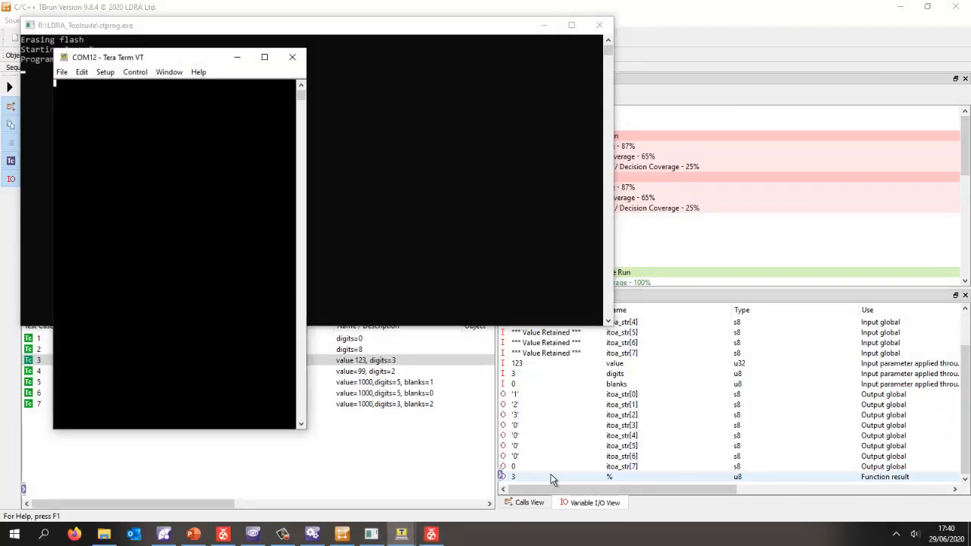
drag(173, 57, 266, 72)
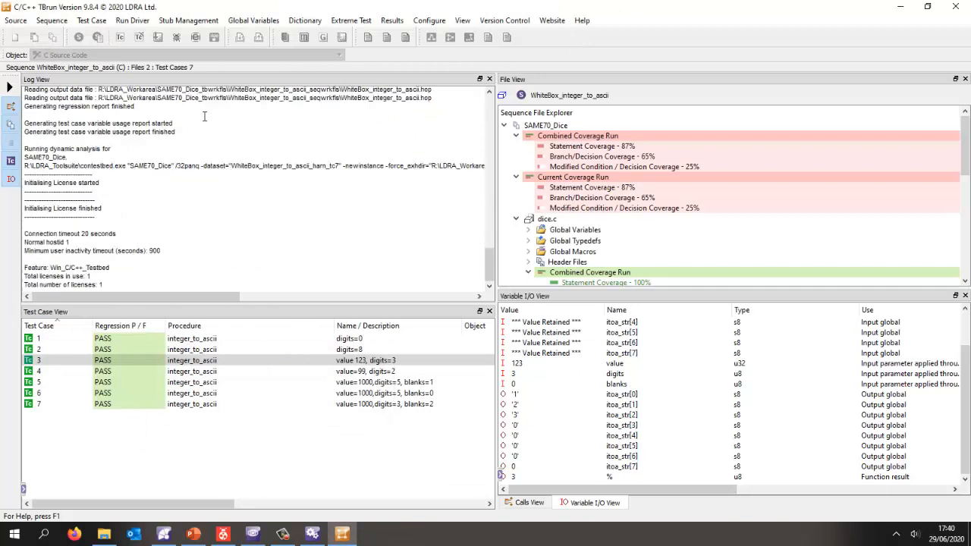
- Review the regression results and variable values of test cases 1, 5 and 6
click(123, 338)
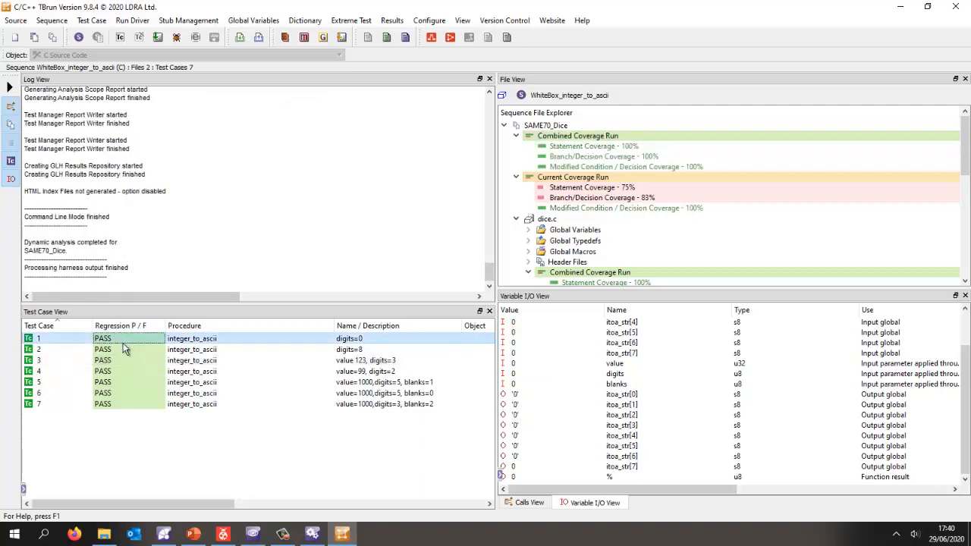
click(121, 382)
click(122, 394)
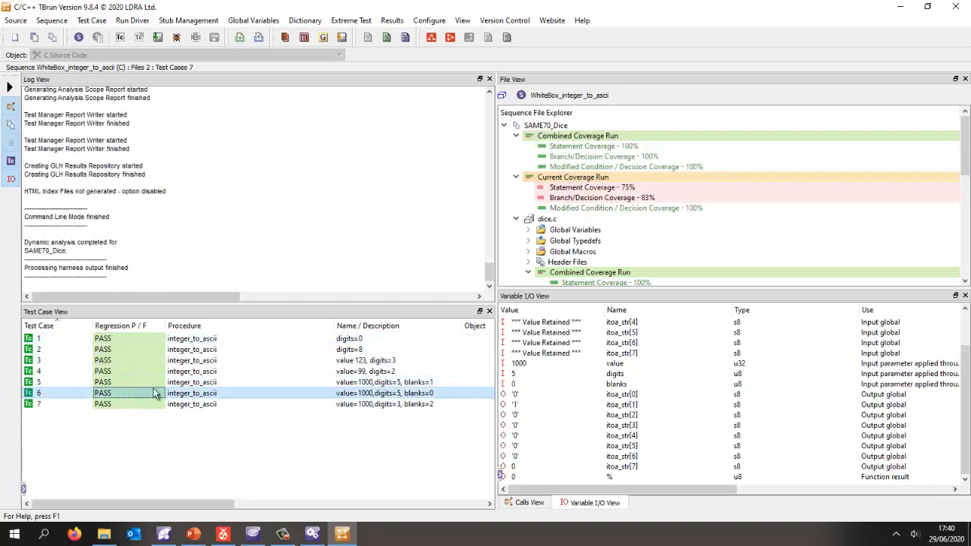
click(522, 396)
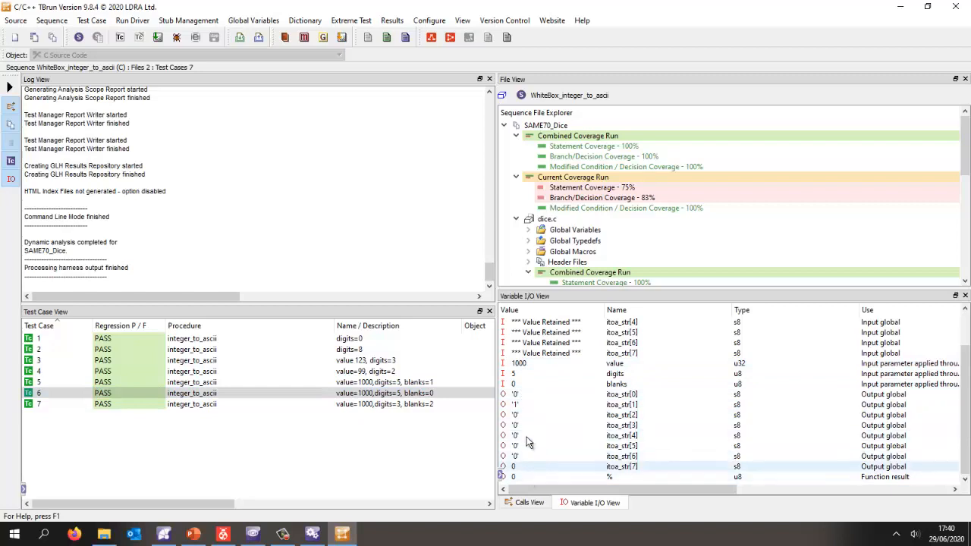
- Expand integer_to_ascii under main.c in the sequence files and examine its combined and current run coverage
scroll(612, 197, down, 4)
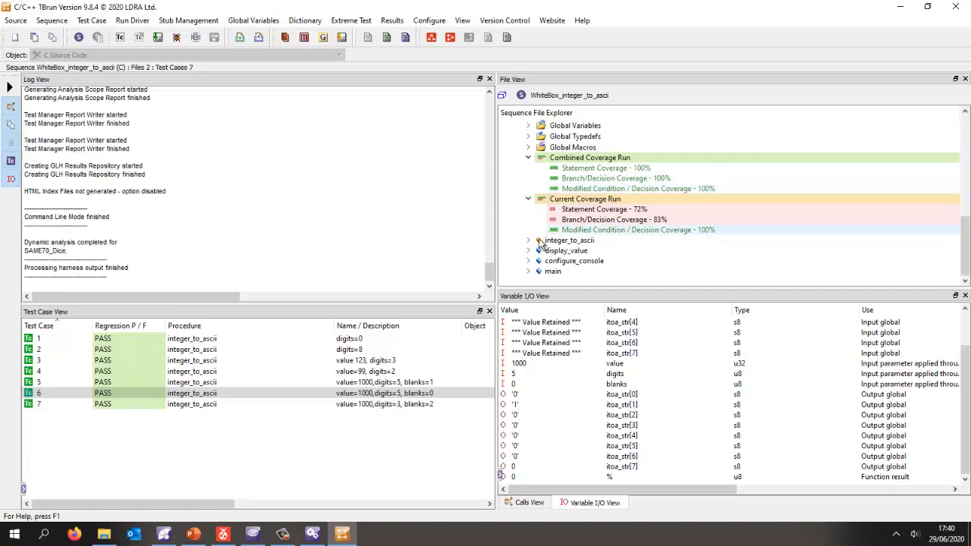
click(528, 240)
scroll(559, 225, down, 3)
scroll(562, 222, down, 1)
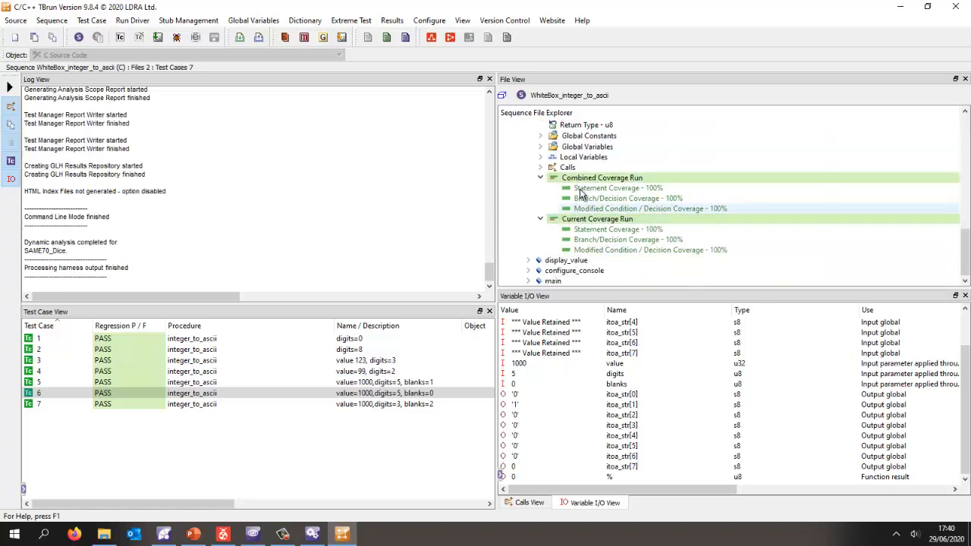